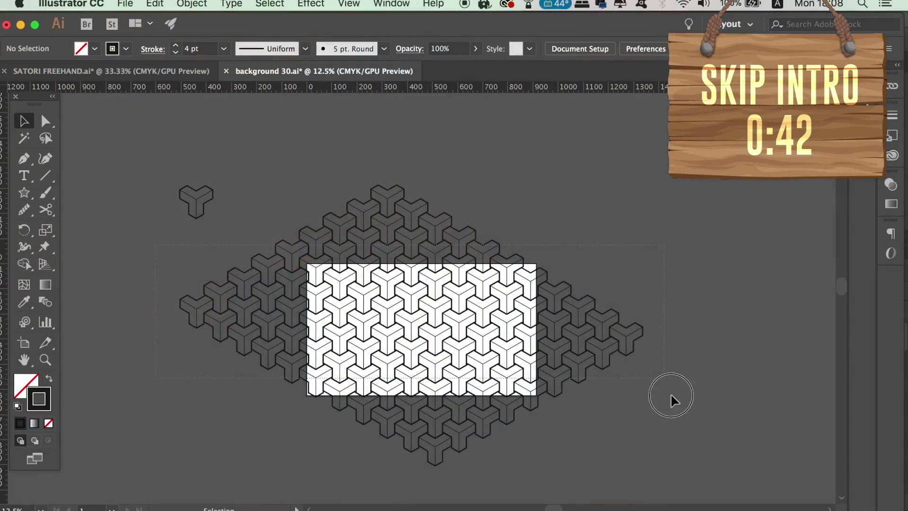
{"action": "key", "text": "super+a"}
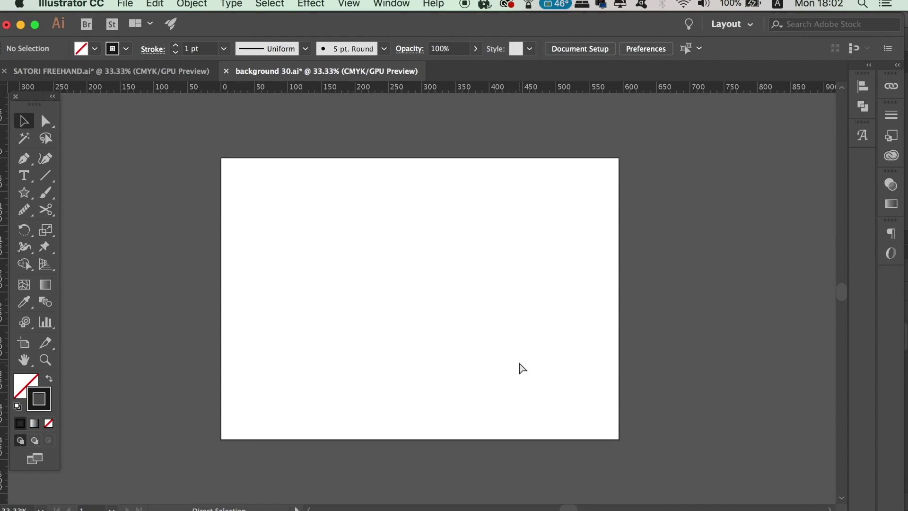
Enlarge the artboard to about 910 mm wide with the Artboard tool.
{"action": "key", "text": "super+equal"}
{"action": "mouse_move", "coordinate": [551, 291]}
{"action": "left_mouse_down"}
{"action": "mouse_move", "coordinate": [525, 299]}
{"action": "mouse_move", "coordinate": [550, 283]}
{"action": "mouse_move", "coordinate": [549, 291]}
{"action": "left_mouse_up"}
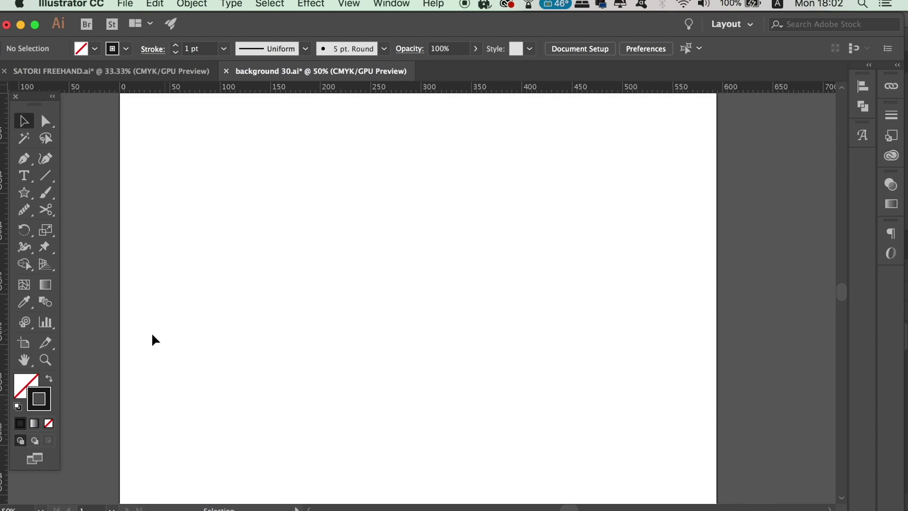
{"action": "left_click", "coordinate": [29, 346]}
{"action": "key", "text": "super+minus"}
{"action": "key", "text": "super+minus"}
{"action": "left_click_drag", "start_coordinate": [268, 405], "coordinate": [107, 456]}
{"action": "key", "text": "v"}
{"action": "left_click", "coordinate": [253, 249]}
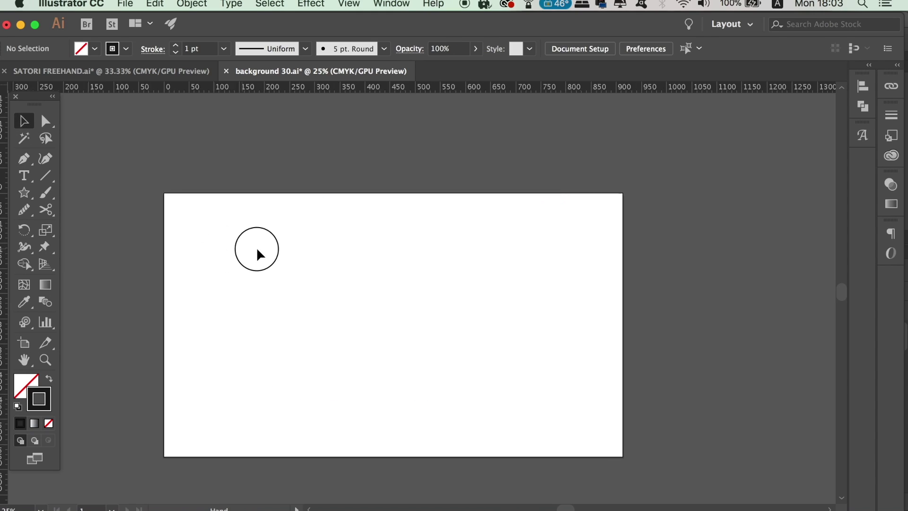
Show the document grid over the artboard.
{"action": "key", "text": "super+plus"}
{"action": "key", "text": "super+plus"}
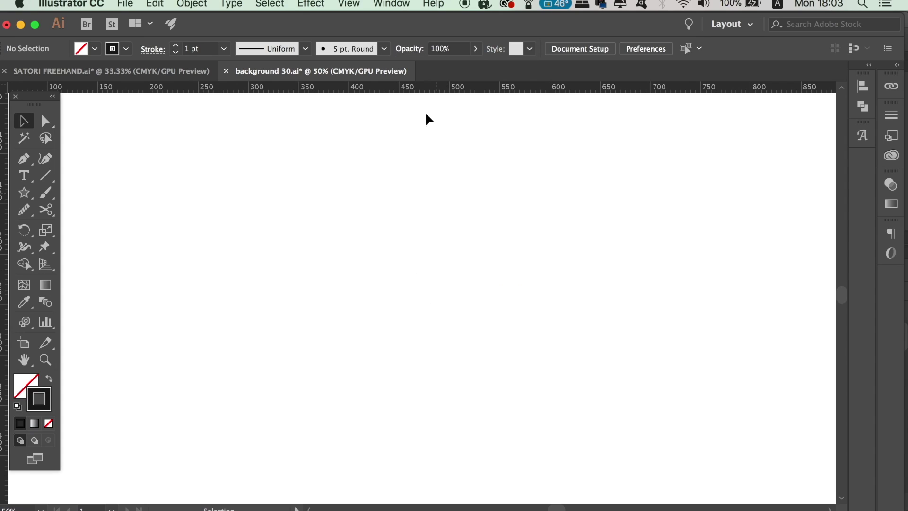
{"action": "left_click", "coordinate": [350, 3]}
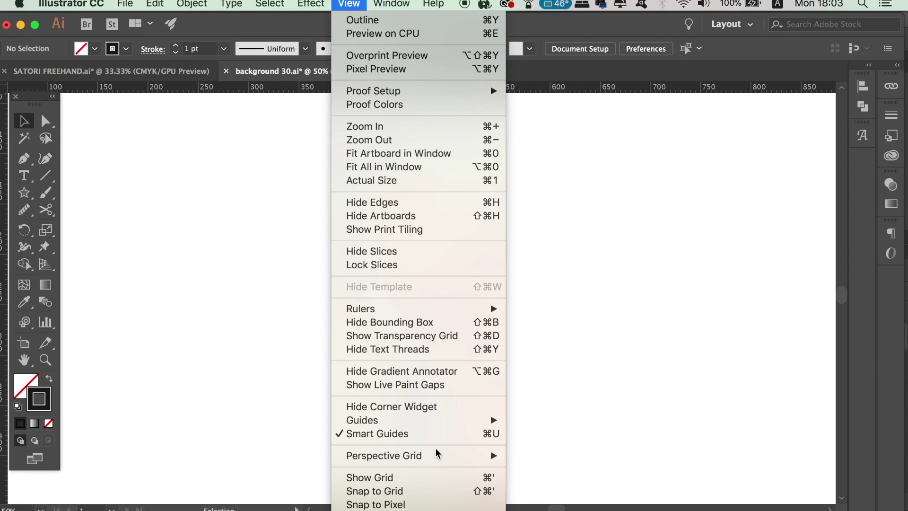
{"action": "left_click", "coordinate": [436, 477]}
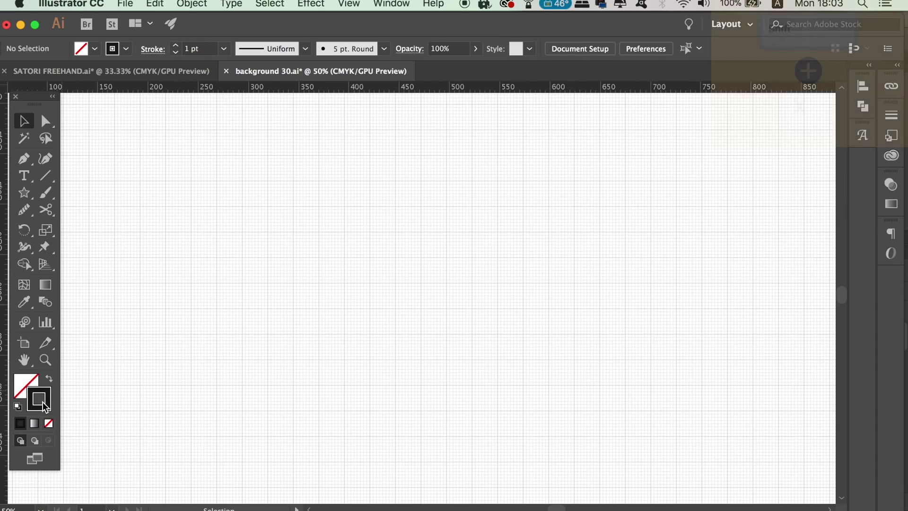
Draw a straight vertical line about 76 mm long with the Pen tool, using no fill and a black 1 pt stroke.
{"action": "key", "text": "shift+x"}
{"action": "key", "text": "shift+x"}
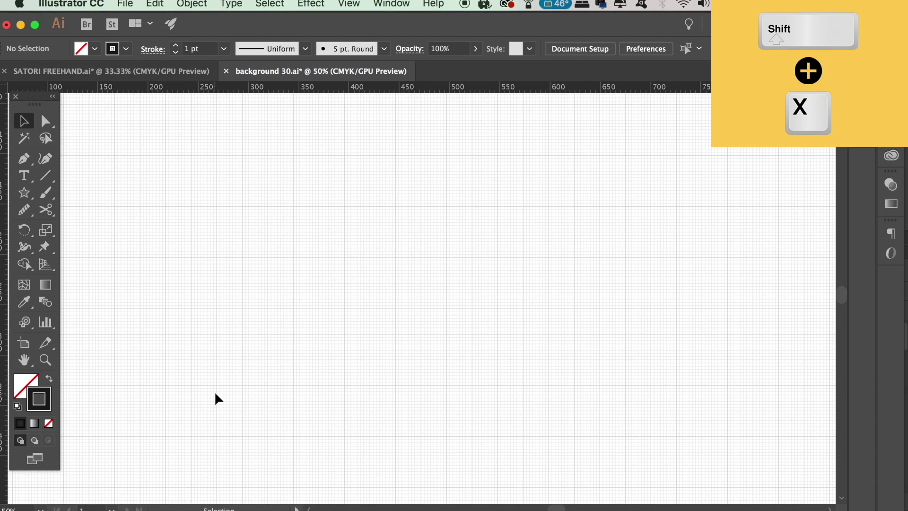
{"action": "key", "text": "a"}
{"action": "key", "text": "super+equal"}
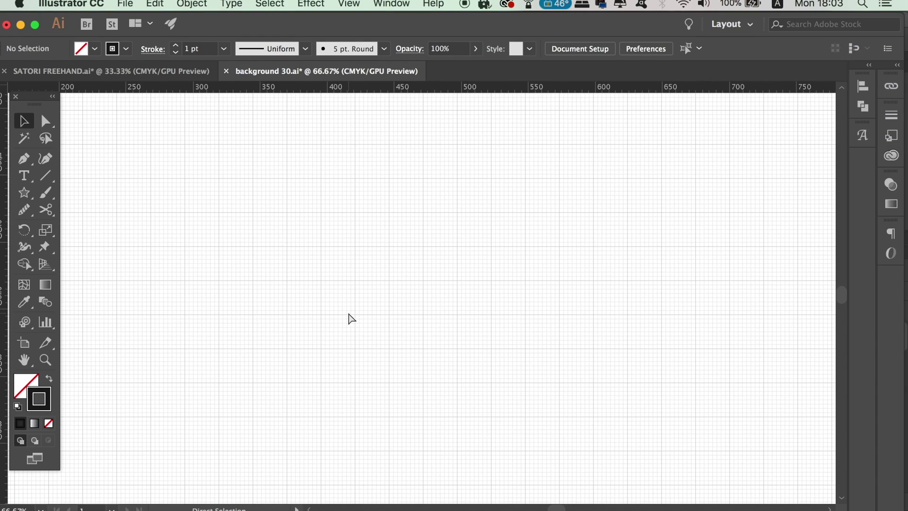
{"action": "key", "text": "p"}
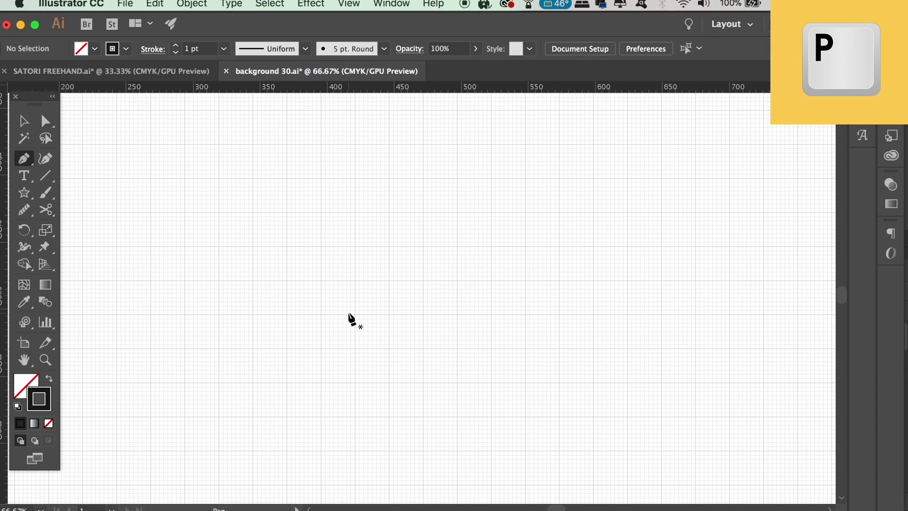
{"action": "key", "text": "super+equal"}
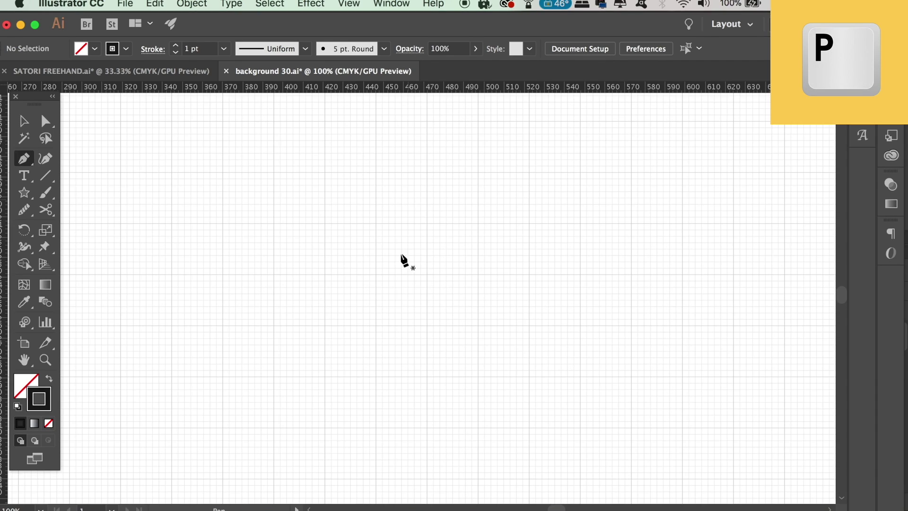
{"action": "left_click", "coordinate": [376, 428]}
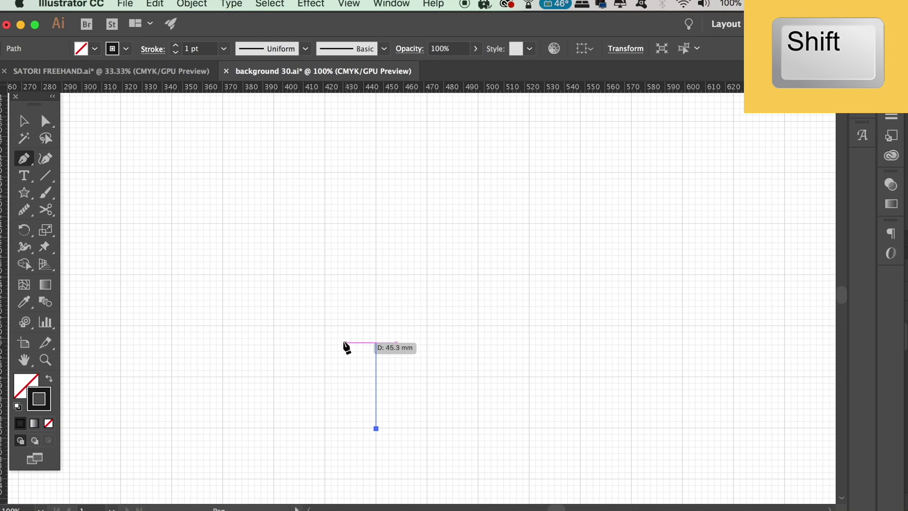
{"action": "left_click", "coordinate": [376, 276]}
{"action": "key", "text": "v"}
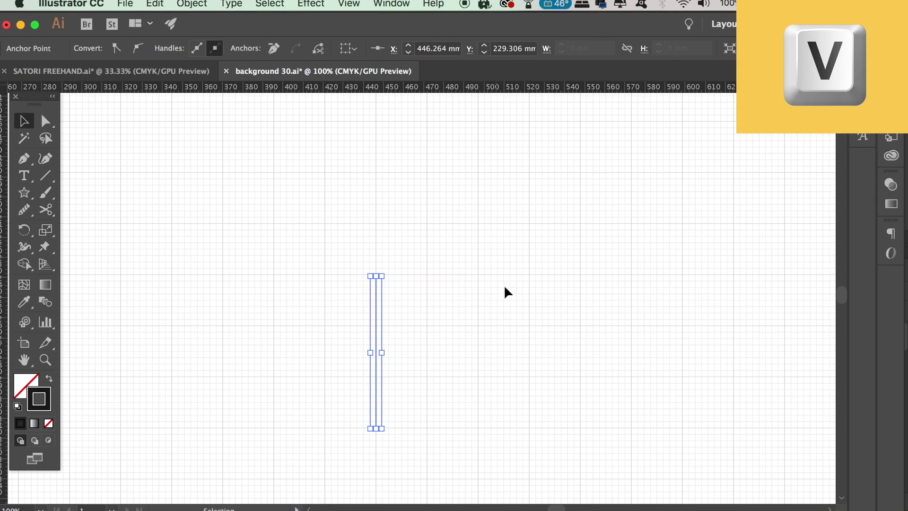
{"action": "left_click", "coordinate": [484, 301]}
Create a copy of the vertical line rotated 120° about its top endpoint.
{"action": "key", "text": "super+equal"}
{"action": "left_click_drag", "start_coordinate": [474, 306], "coordinate": [481, 244]}
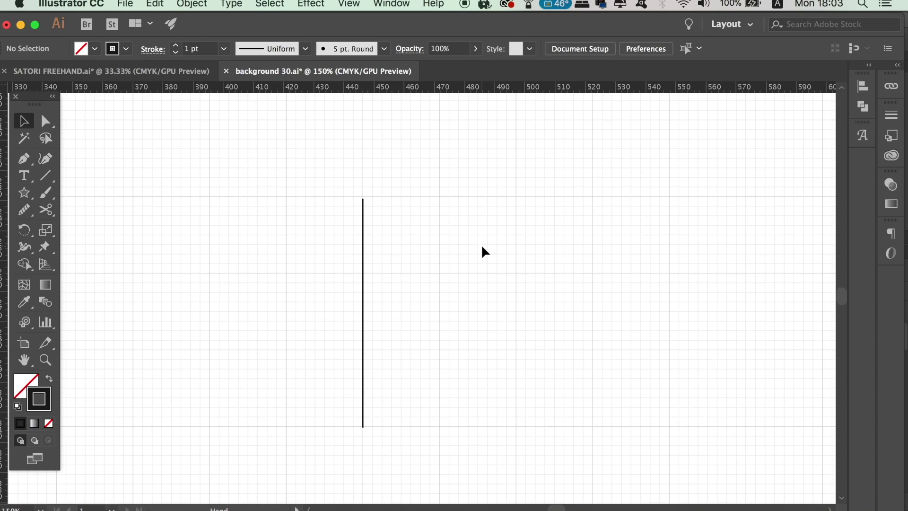
{"action": "left_click", "coordinate": [362, 288]}
{"action": "key", "text": "r"}
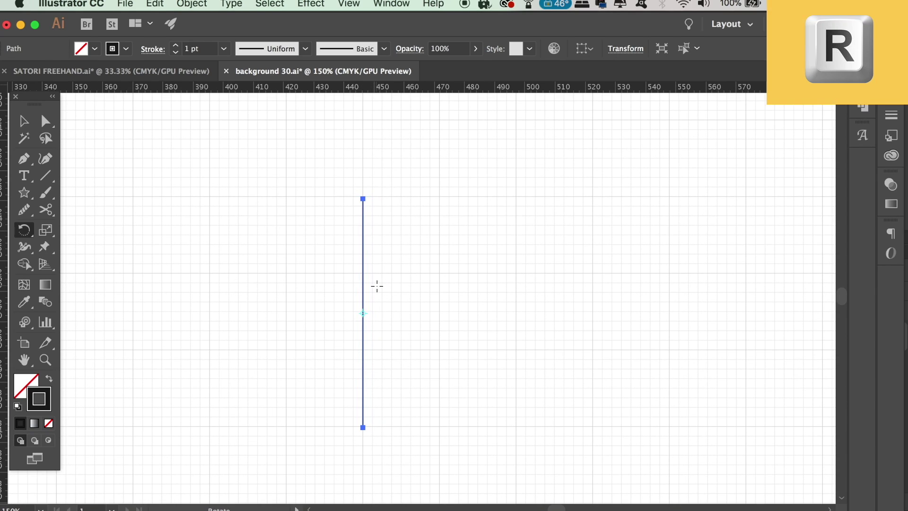
{"action": "key", "text": "super+equal"}
{"action": "key", "text": "super+equal"}
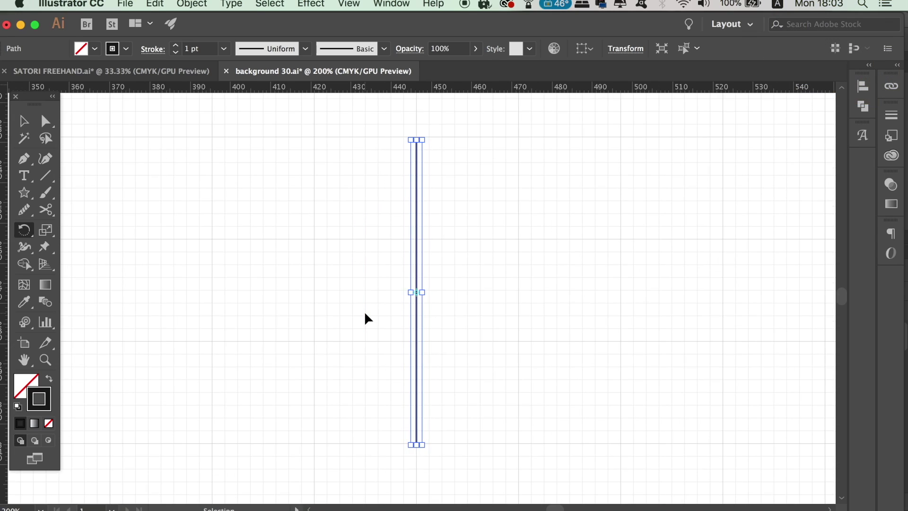
{"action": "mouse_move", "coordinate": [384, 281]}
{"action": "left_mouse_down"}
{"action": "mouse_move", "coordinate": [381, 328]}
{"action": "mouse_move", "coordinate": [413, 300]}
{"action": "mouse_move", "coordinate": [412, 112]}
{"action": "mouse_move", "coordinate": [446, 208]}
{"action": "left_mouse_up"}
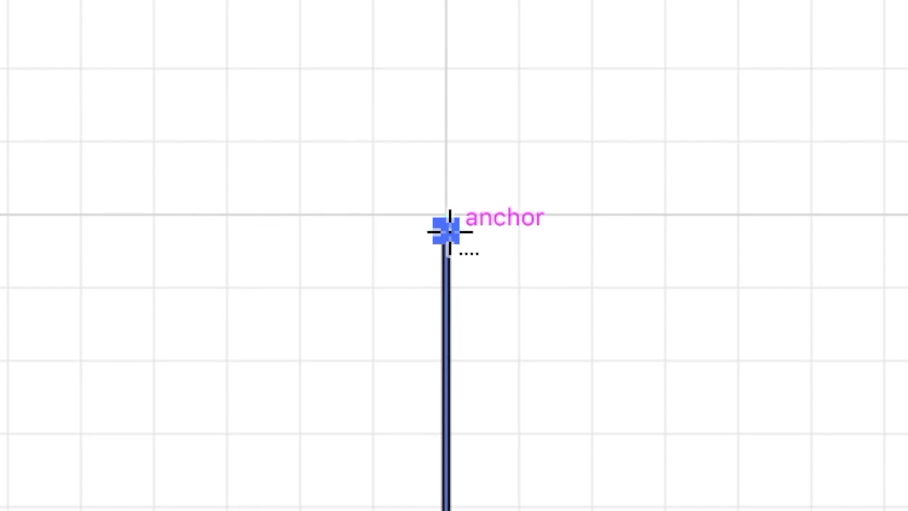
{"action": "left_click", "coordinate": [448, 232], "text": "alt"}
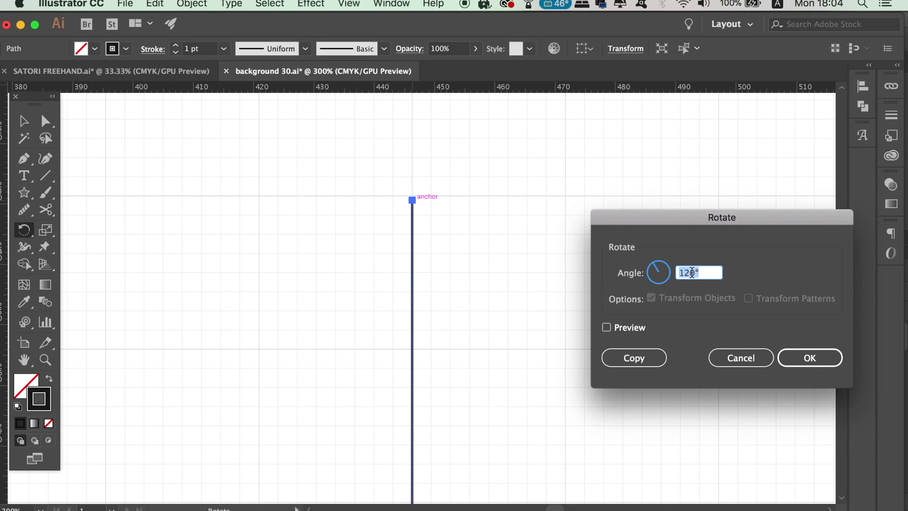
{"action": "left_click", "coordinate": [628, 329]}
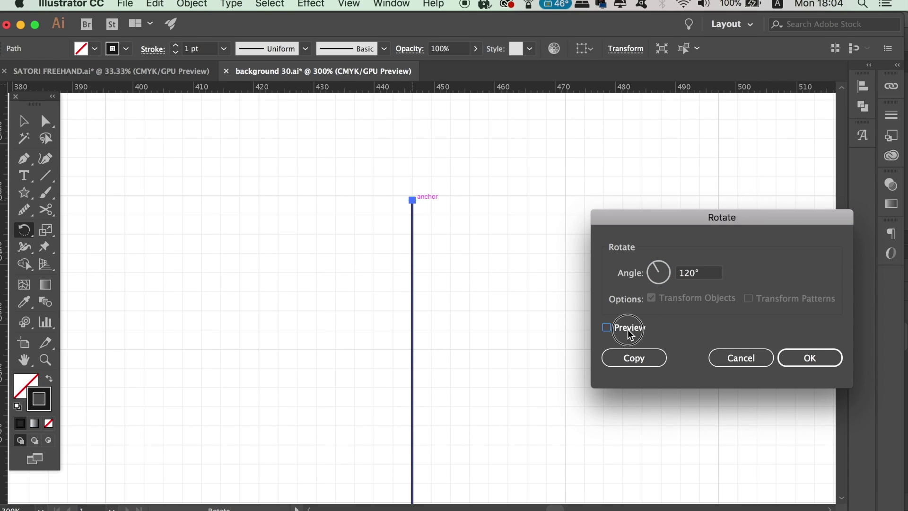
{"action": "left_click", "coordinate": [628, 329]}
{"action": "left_click", "coordinate": [628, 329]}
{"action": "left_click", "coordinate": [628, 329]}
{"action": "left_click", "coordinate": [634, 357]}
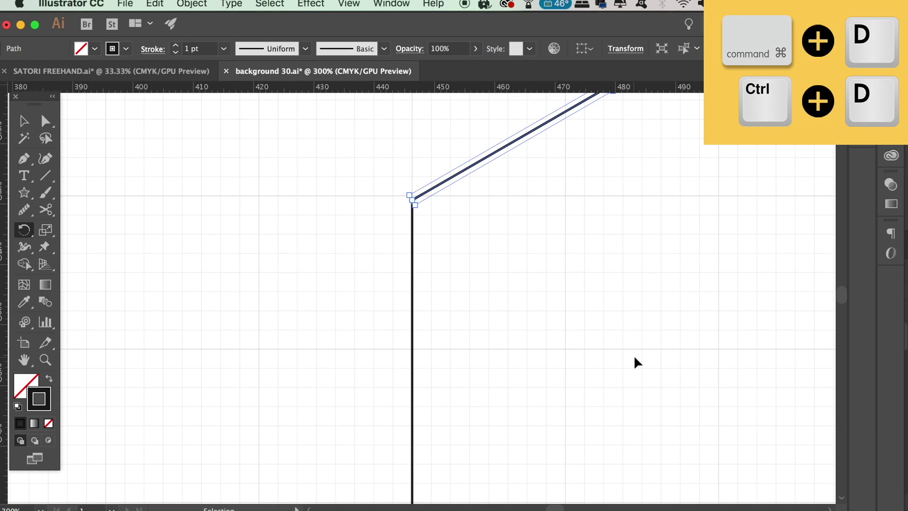
Repeat the rotated copy once to add the third arm of the Y shape, and clear the selection.
{"action": "key", "text": "super+minus"}
{"action": "key", "text": "super+d"}
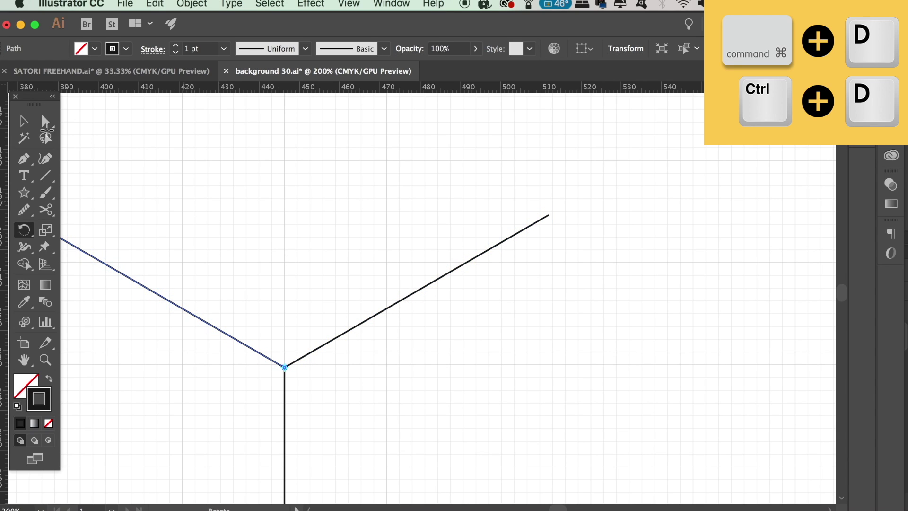
{"action": "left_click", "coordinate": [24, 121]}
{"action": "left_click", "coordinate": [249, 160]}
{"action": "left_click_drag", "start_coordinate": [248, 161], "coordinate": [387, 157]}
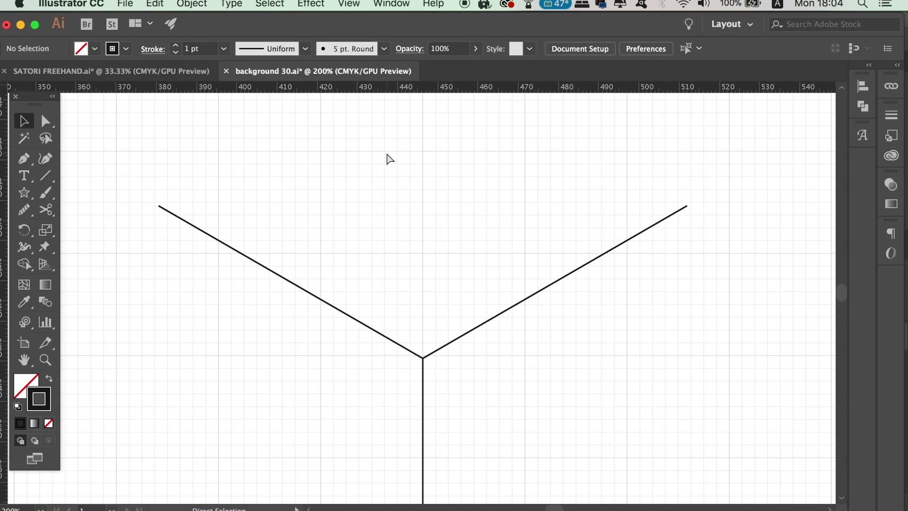
Review the Smart Guides preferences, including display options and snapping tolerance, and close them without changes.
{"action": "key", "text": "super+minus"}
{"action": "left_click_drag", "start_coordinate": [472, 280], "coordinate": [470, 217]}
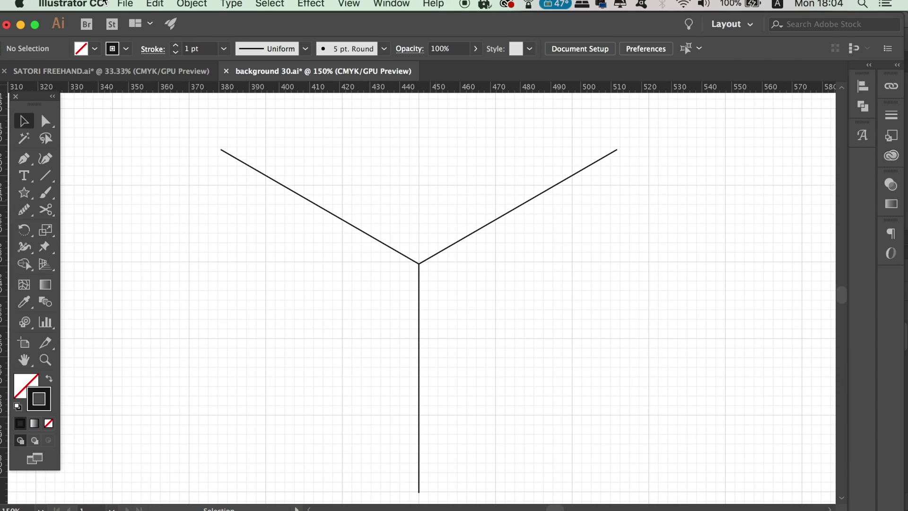
{"action": "left_click", "coordinate": [53, 4]}
{"action": "mouse_move", "coordinate": [109, 43]}
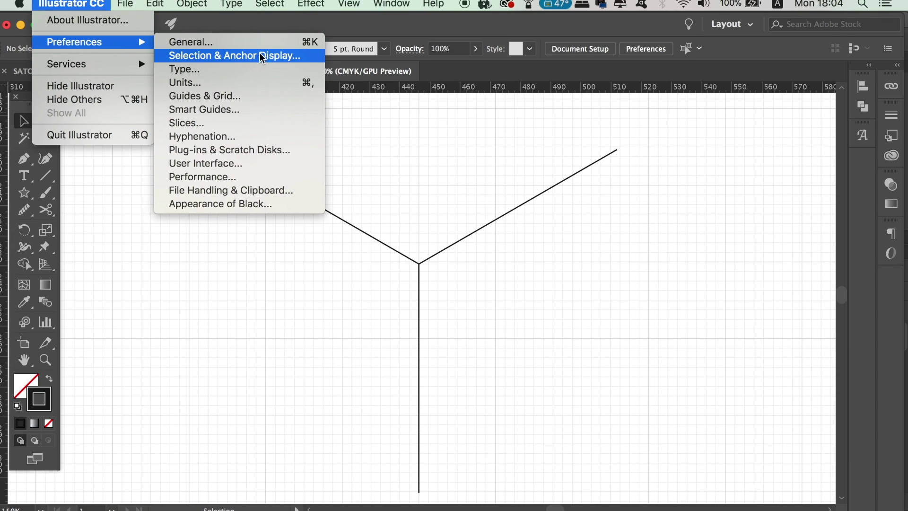
{"action": "left_click", "coordinate": [271, 111]}
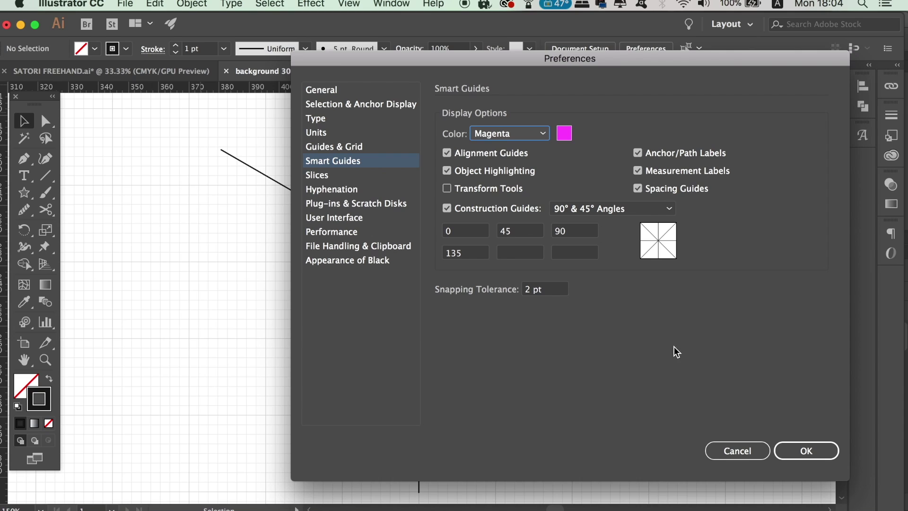
{"action": "left_click", "coordinate": [756, 458]}
Duplicate the upper-right arm of the Y and snap the copy's lower end to the outer end of the upper-left arm.
{"action": "left_click_drag", "start_coordinate": [503, 324], "coordinate": [519, 388]}
{"action": "left_click", "coordinate": [544, 271], "text": "alt"}
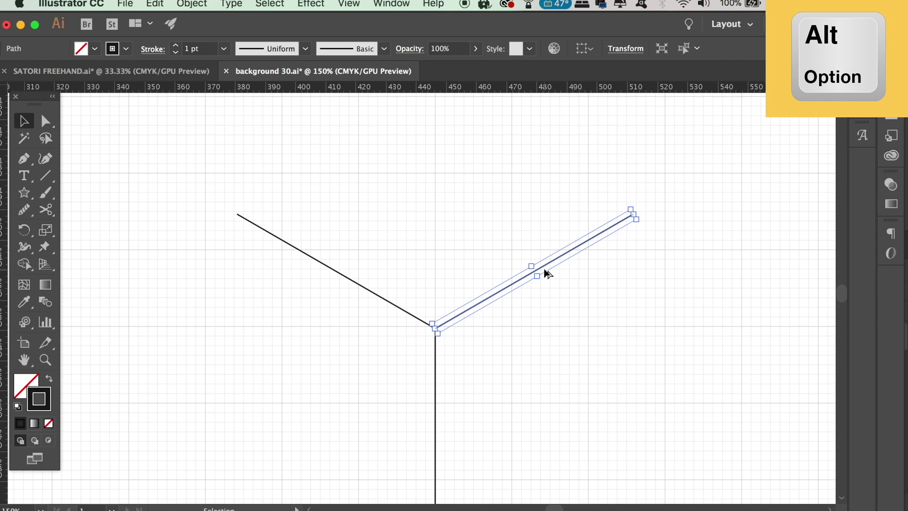
{"action": "left_click_drag", "start_coordinate": [521, 257], "coordinate": [348, 153]}
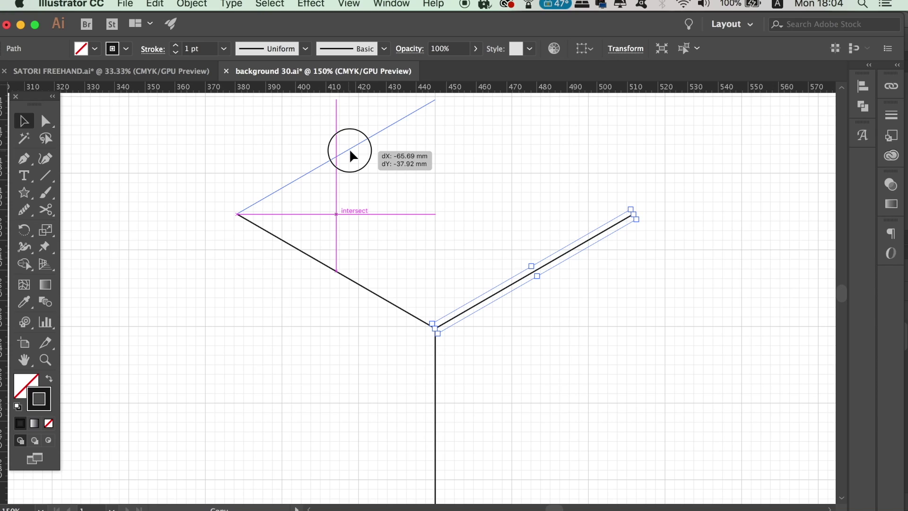
{"action": "left_click_drag", "start_coordinate": [349, 149], "coordinate": [349, 148]}
{"action": "left_click", "coordinate": [371, 191]}
{"action": "key", "text": "super+equal"}
{"action": "key", "text": "super+equal"}
{"action": "left_click_drag", "start_coordinate": [371, 194], "coordinate": [528, 311]}
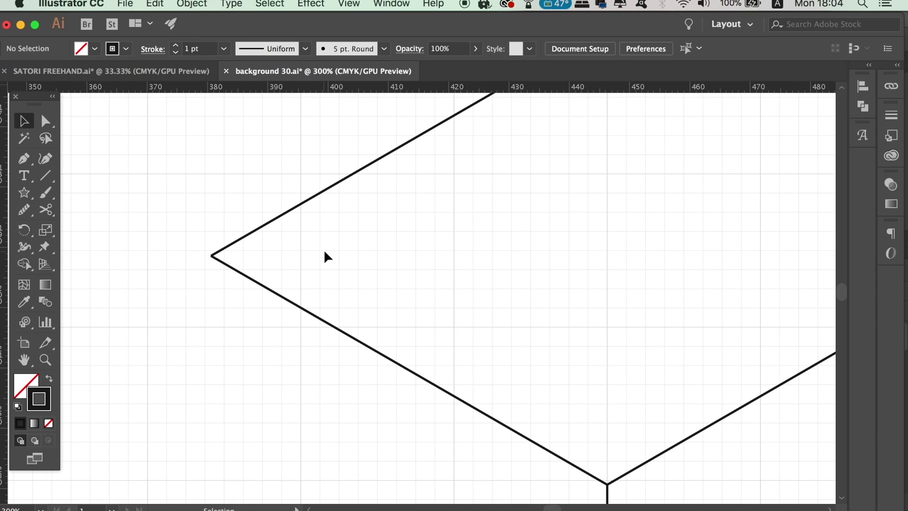
Cut the duplicated line slightly before its midpoint with the Scissors tool and delete its upper part.
{"action": "key", "text": "super+minus"}
{"action": "key", "text": "super+minus"}
{"action": "left_click_drag", "start_coordinate": [321, 249], "coordinate": [299, 233]}
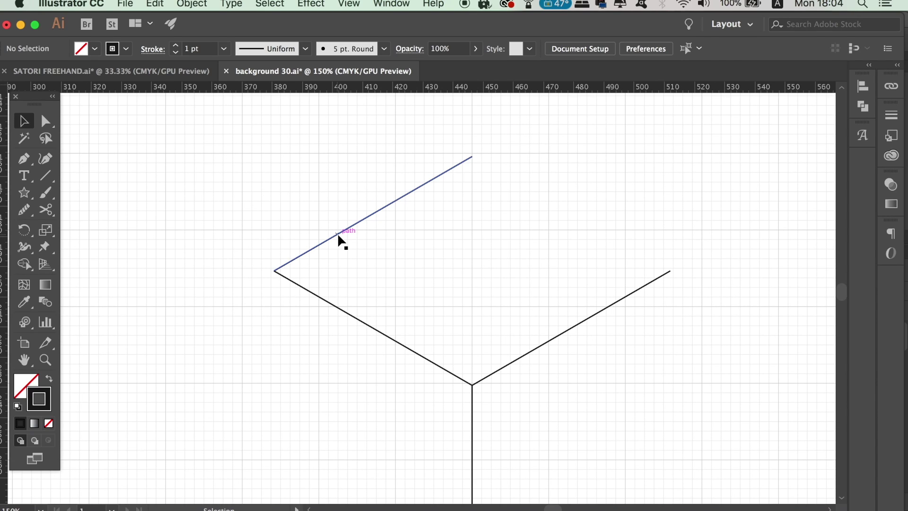
{"action": "left_click", "coordinate": [356, 224]}
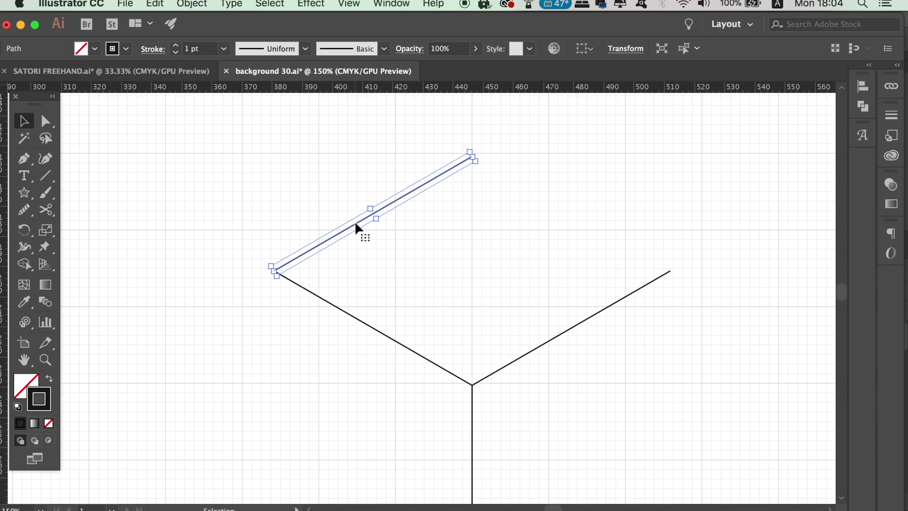
{"action": "key", "text": "c"}
{"action": "left_click_drag", "start_coordinate": [46, 210], "coordinate": [73, 226]}
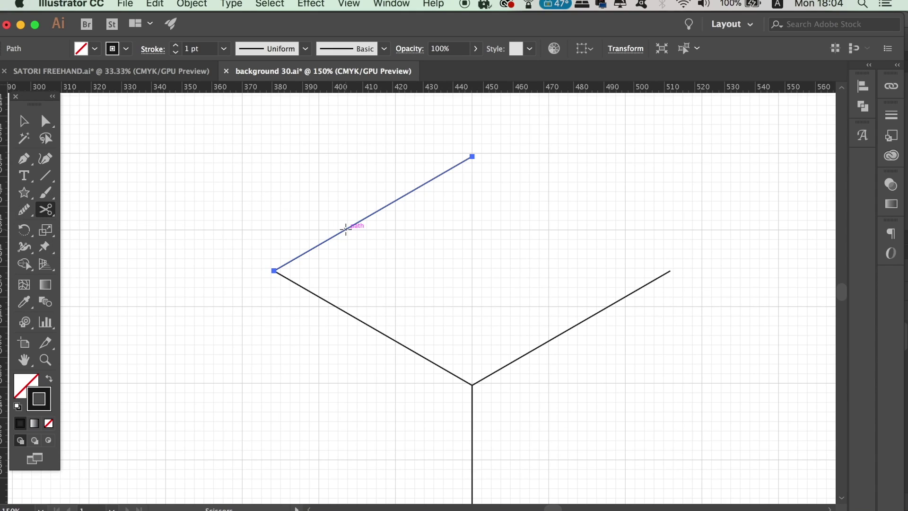
{"action": "left_click", "coordinate": [362, 220]}
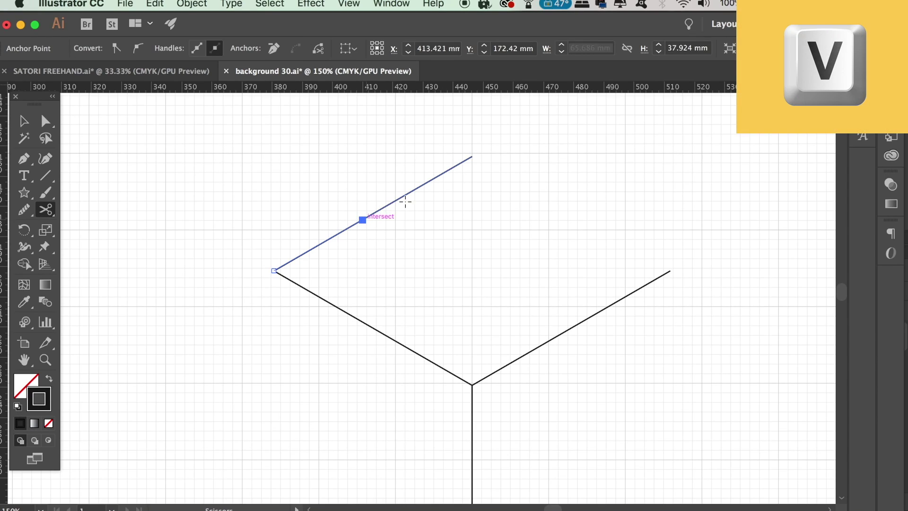
{"action": "key", "text": "v"}
{"action": "left_click", "coordinate": [470, 219]}
{"action": "left_click", "coordinate": [424, 185]}
{"action": "key", "text": "Delete"}
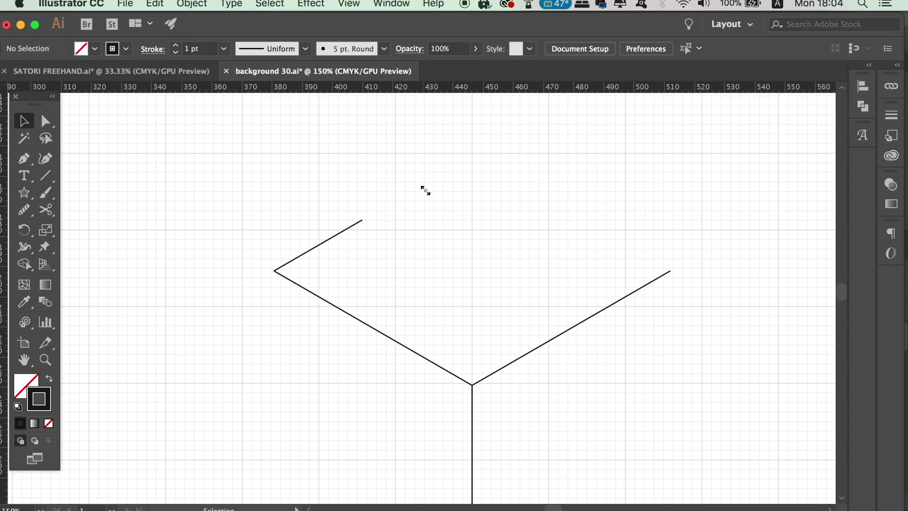
Copy the short upper-left line rotated 240° around its lower end at the tip of the Y's left arm, then clear the selection.
{"action": "left_click", "coordinate": [334, 235]}
{"action": "key", "text": "super+shift+b"}
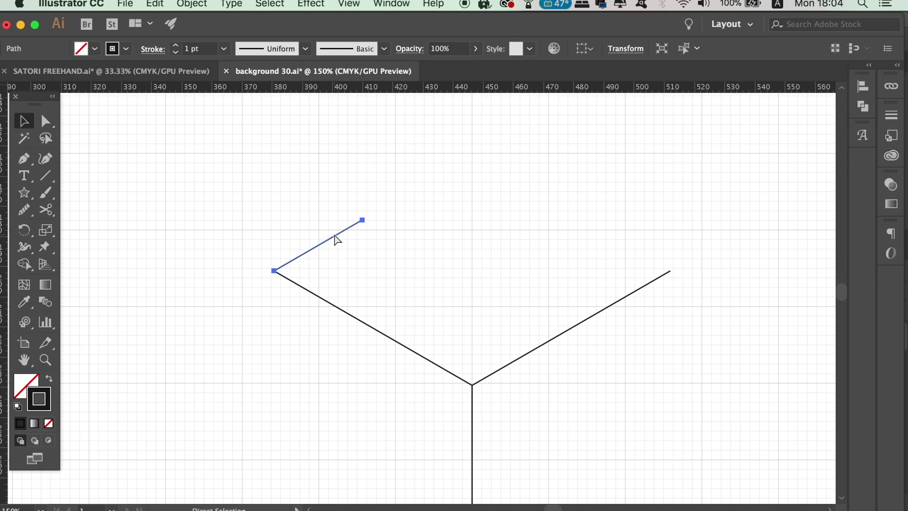
{"action": "key", "text": "super+equal"}
{"action": "key", "text": "super+equal"}
{"action": "key", "text": "r"}
{"action": "scroll", "coordinate": [334, 156], "scroll_direction": "down", "scroll_amount": 5}
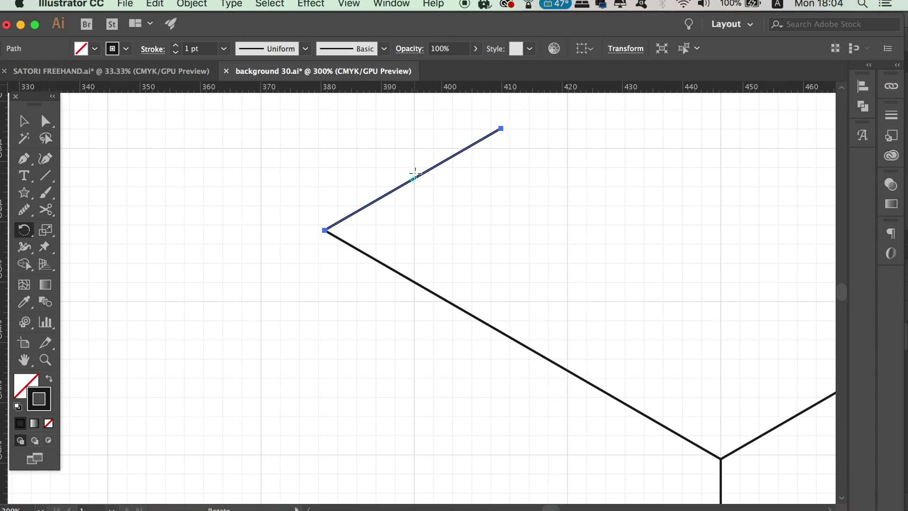
{"action": "left_click_drag", "start_coordinate": [413, 179], "coordinate": [325, 229]}
{"action": "key", "text": "alt"}
{"action": "left_click", "coordinate": [324, 229], "text": "alt"}
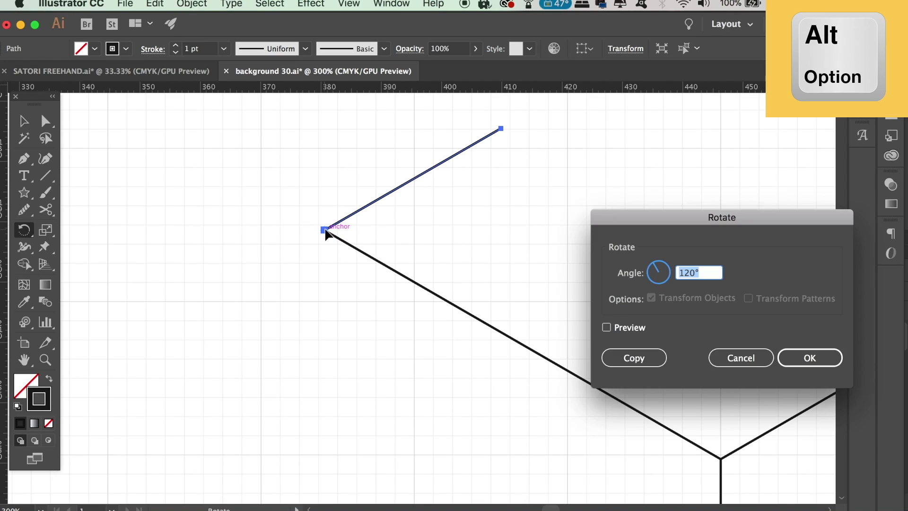
{"action": "type", "text": "240"}
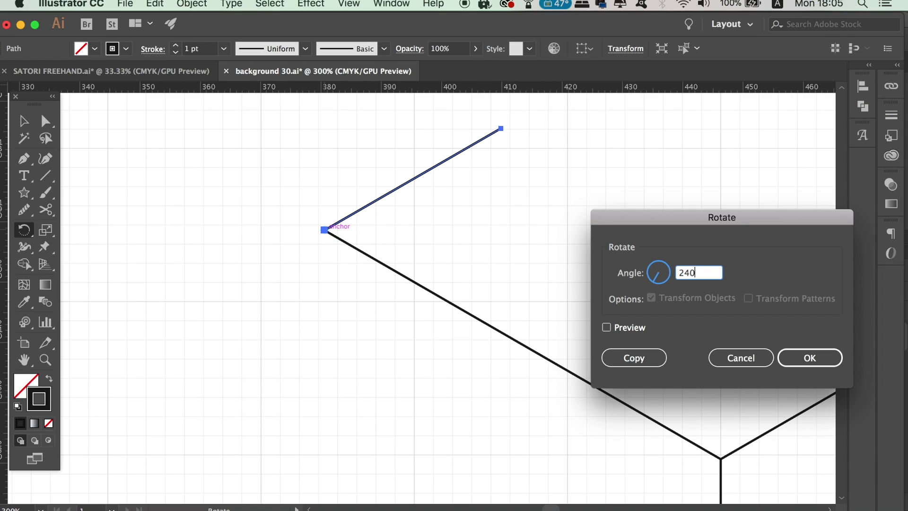
{"action": "left_click", "coordinate": [637, 328]}
{"action": "left_click", "coordinate": [636, 327]}
{"action": "left_click", "coordinate": [635, 327]}
{"action": "left_click", "coordinate": [636, 328]}
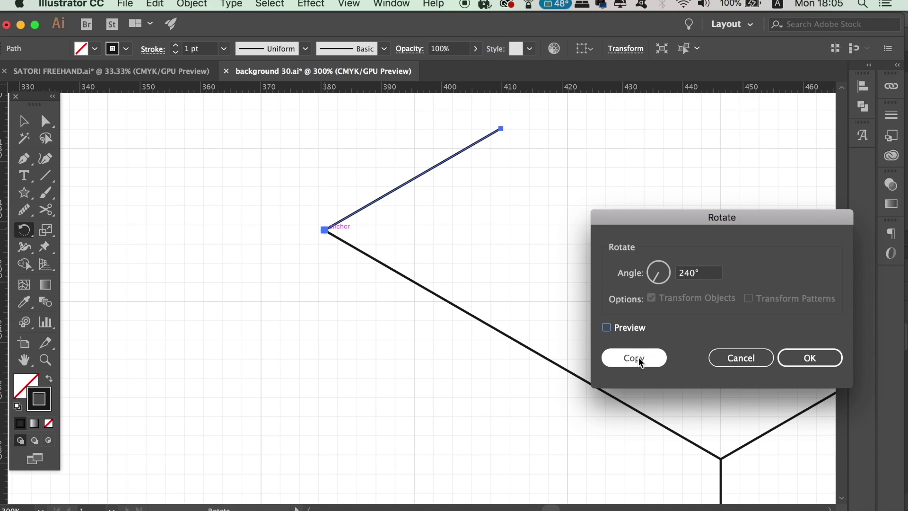
{"action": "left_click", "coordinate": [643, 357]}
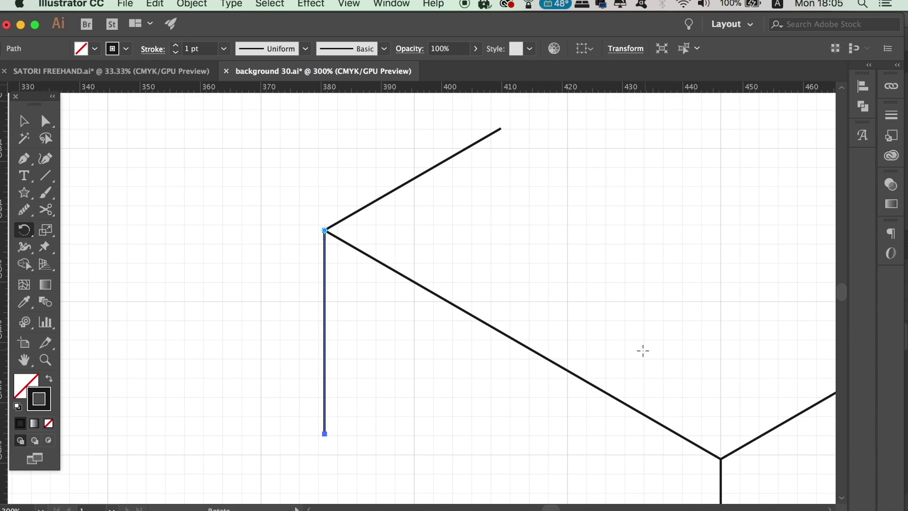
{"action": "key", "text": "v"}
{"action": "left_click", "coordinate": [626, 299]}
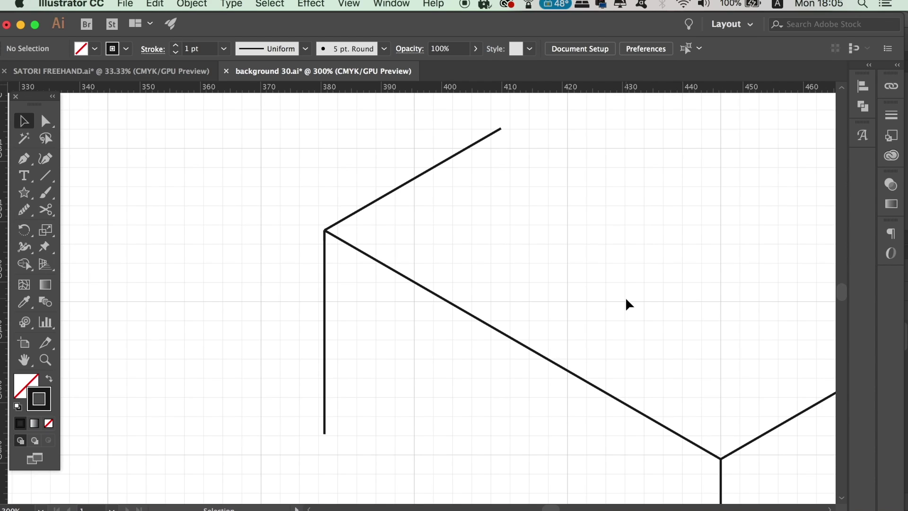
Join the short slanted line and the vertical line at the left arm's tip into one path, and check that they select together.
{"action": "key", "text": "shift"}
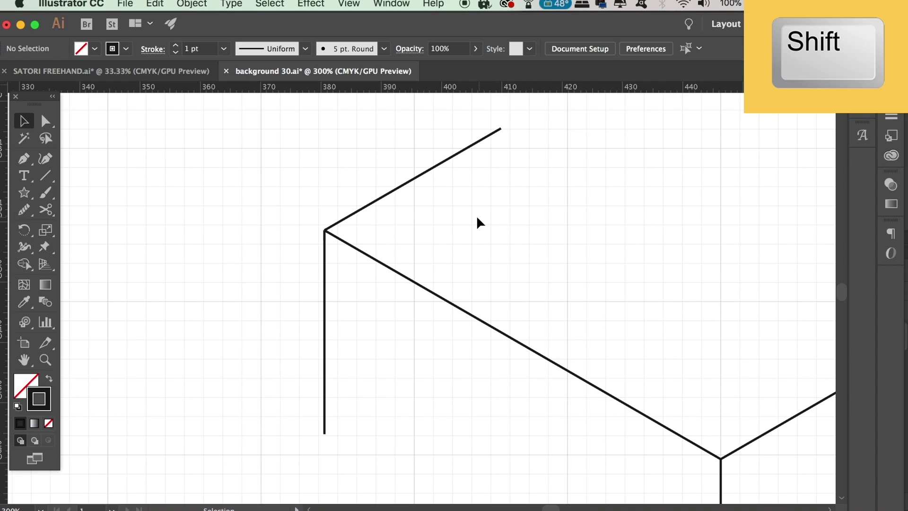
{"action": "left_click", "coordinate": [415, 177], "text": "shift"}
{"action": "left_click", "coordinate": [323, 330], "text": "shift"}
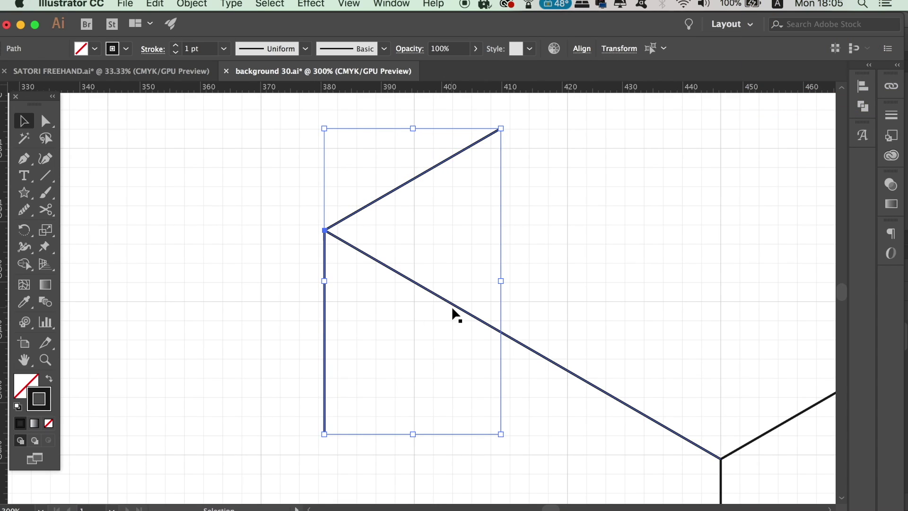
{"action": "key", "text": "super+j"}
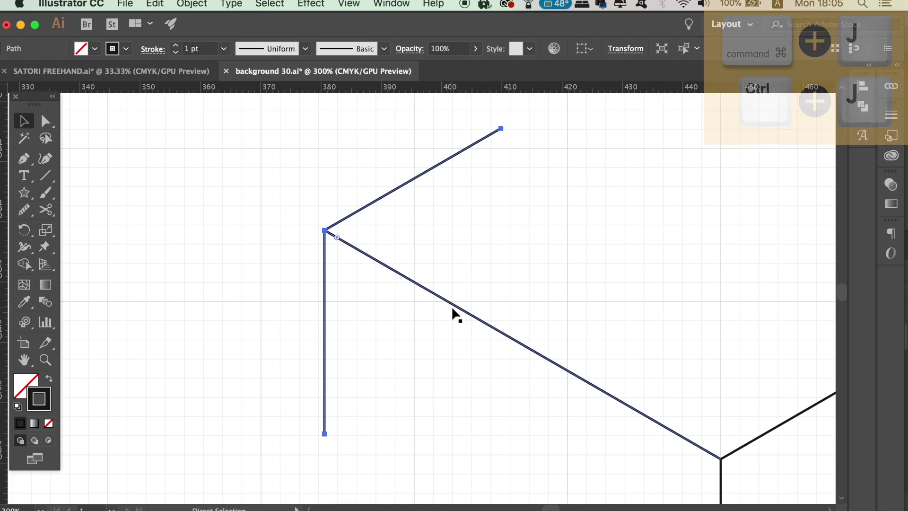
{"action": "left_click", "coordinate": [437, 343]}
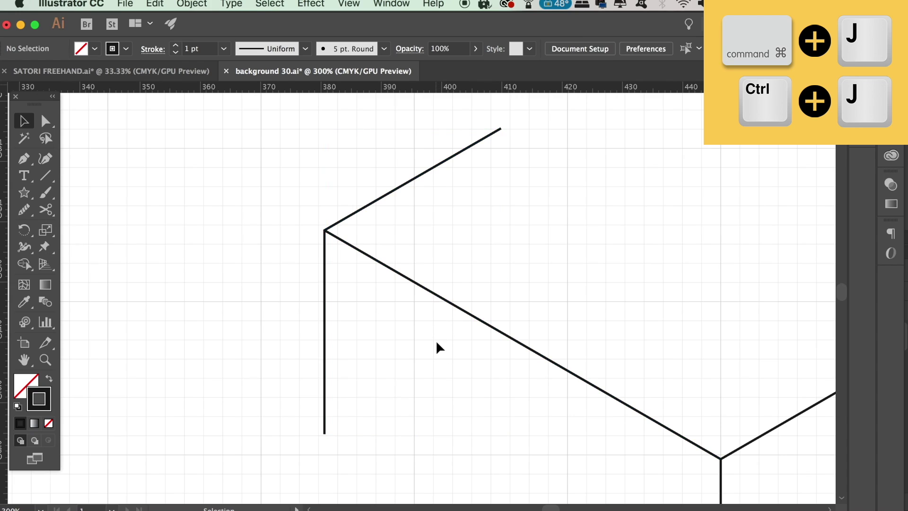
{"action": "left_click", "coordinate": [325, 353]}
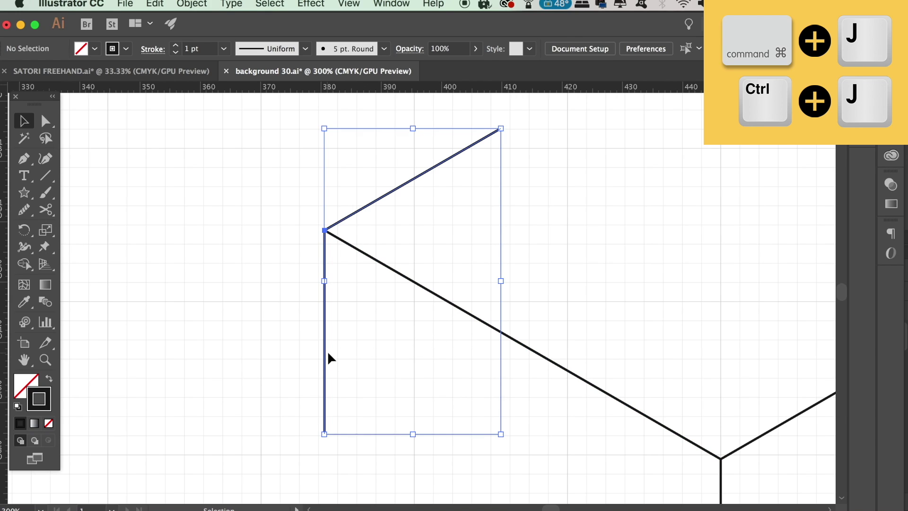
{"action": "left_click", "coordinate": [558, 279]}
Copy the joined corner path rotated 120° around the centre point of the Y.
{"action": "key", "text": "super+minus"}
{"action": "key", "text": "super+minus"}
{"action": "left_click_drag", "start_coordinate": [559, 277], "coordinate": [379, 164]}
{"action": "key", "text": "super+minus"}
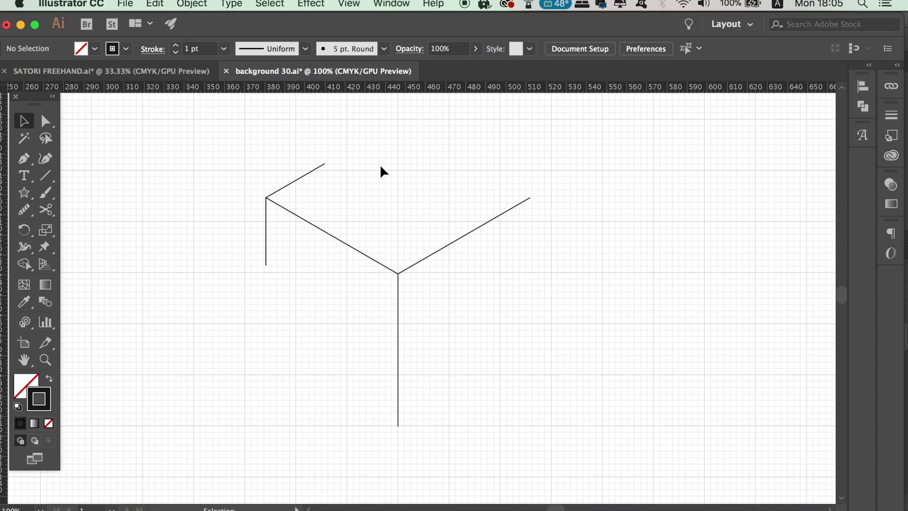
{"action": "left_click", "coordinate": [302, 176]}
{"action": "key", "text": "r"}
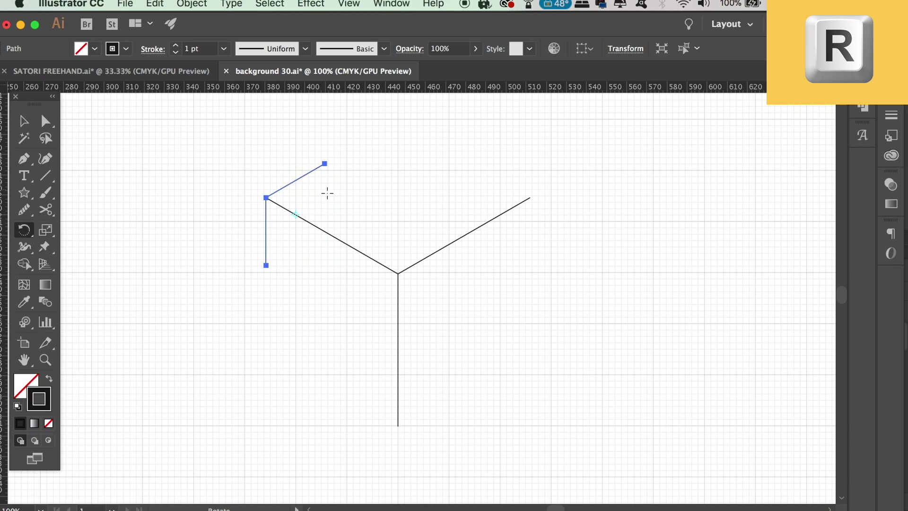
{"action": "left_click_drag", "start_coordinate": [293, 211], "coordinate": [397, 273]}
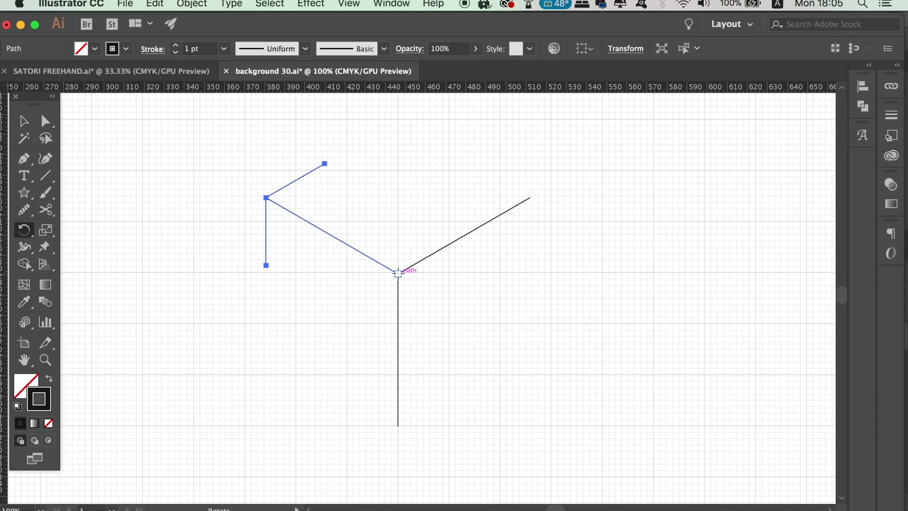
{"action": "key", "text": "super+equal"}
{"action": "key", "text": "super+equal"}
{"action": "left_click_drag", "start_coordinate": [480, 325], "coordinate": [265, 191]}
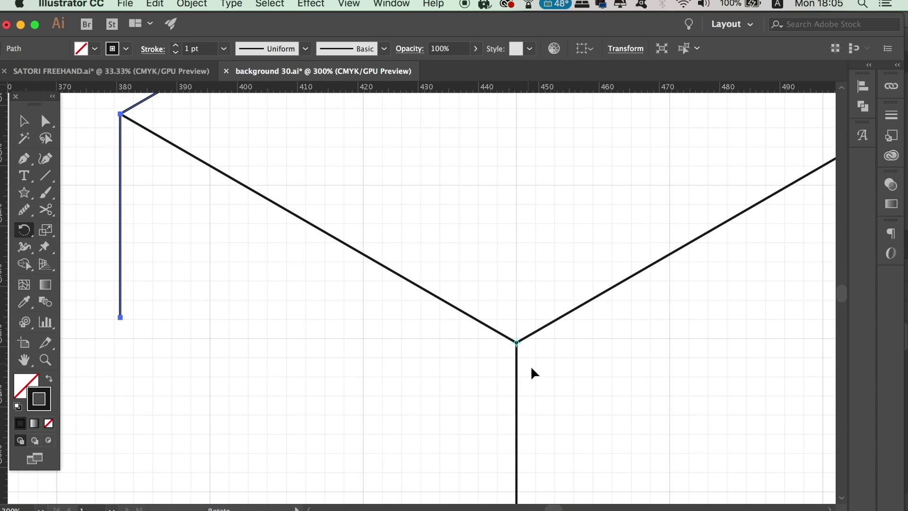
{"action": "left_click", "coordinate": [517, 342], "text": "alt"}
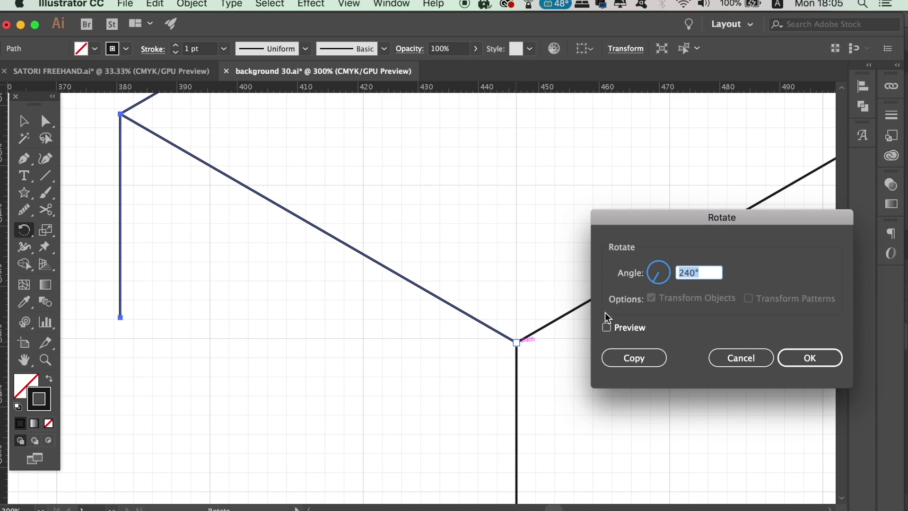
{"action": "type", "text": "120"}
{"action": "left_click", "coordinate": [636, 332]}
{"action": "left_click", "coordinate": [637, 333]}
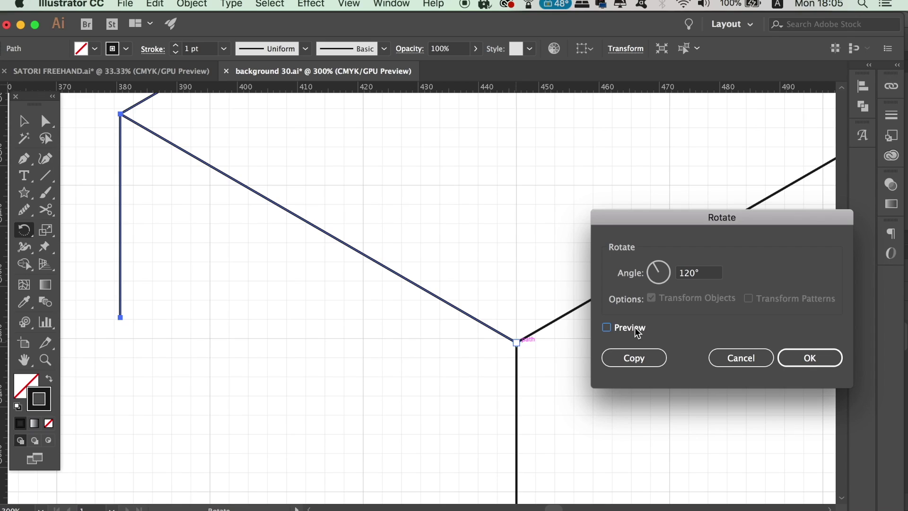
{"action": "left_click", "coordinate": [631, 356]}
Repeat the rotated copy to place the corner path on the Y's remaining arm, and clear the selection.
{"action": "key", "text": "super+d"}
{"action": "key", "text": "super+minus"}
{"action": "key", "text": "super+minus"}
{"action": "key", "text": "shift+super+a"}
{"action": "key", "text": "super+minus"}
{"action": "key", "text": "super+minus"}
{"action": "key", "text": "super+z"}
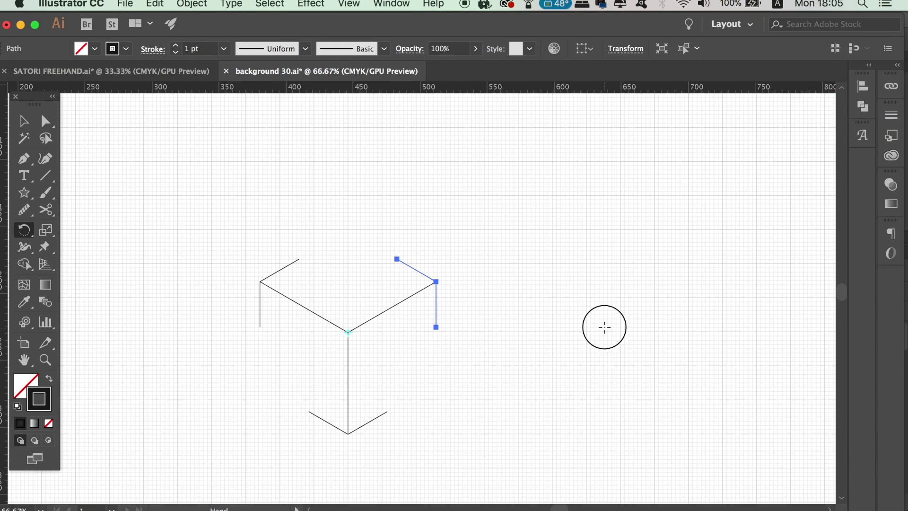
{"action": "left_click_drag", "start_coordinate": [604, 325], "coordinate": [638, 327]}
{"action": "key", "text": "v"}
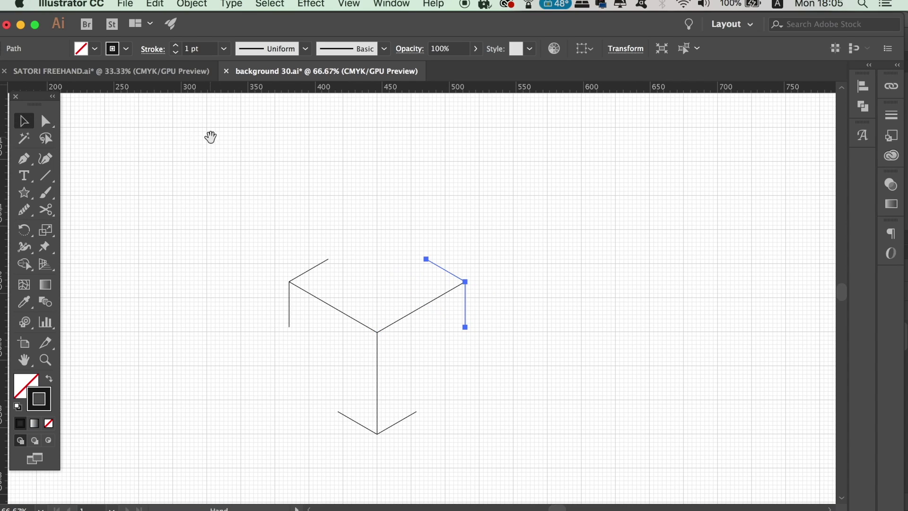
{"action": "scroll", "coordinate": [345, 180], "scroll_direction": "left", "scroll_amount": 5}
{"action": "scroll", "coordinate": [345, 180], "scroll_direction": "down", "scroll_amount": 2}
{"action": "key", "text": "shift+super+a"}
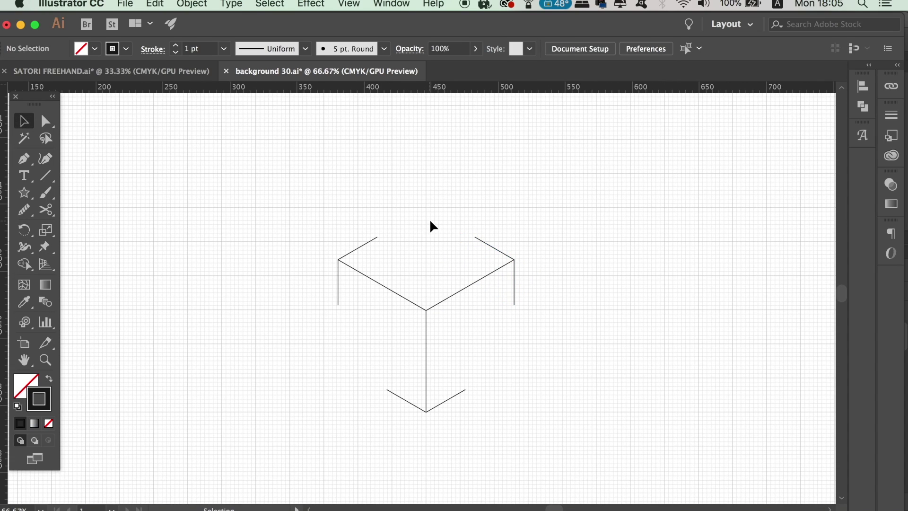
Duplicate the left corner path as a guide, snapping the copy's vertical lower end to the centre of the Y.
{"action": "key", "text": "super+plus"}
{"action": "key", "text": "super+plus"}
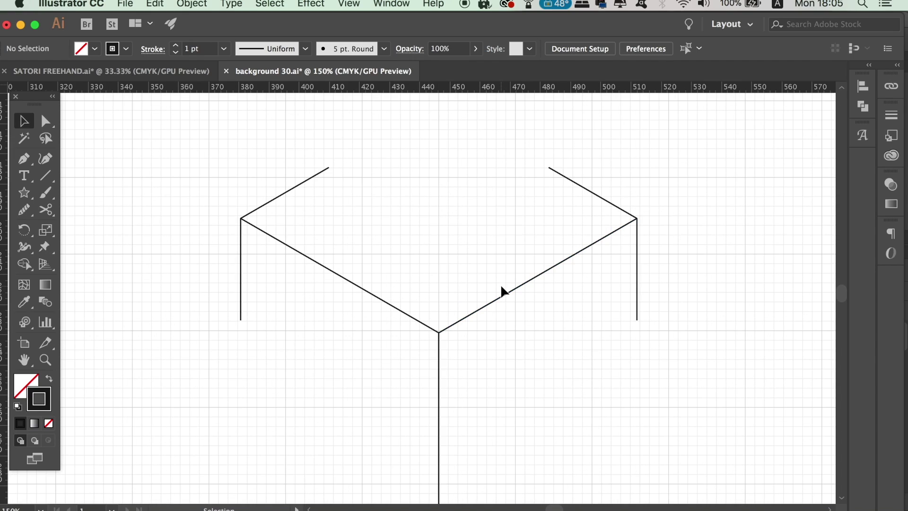
{"action": "left_click_drag", "start_coordinate": [514, 287], "coordinate": [505, 247]}
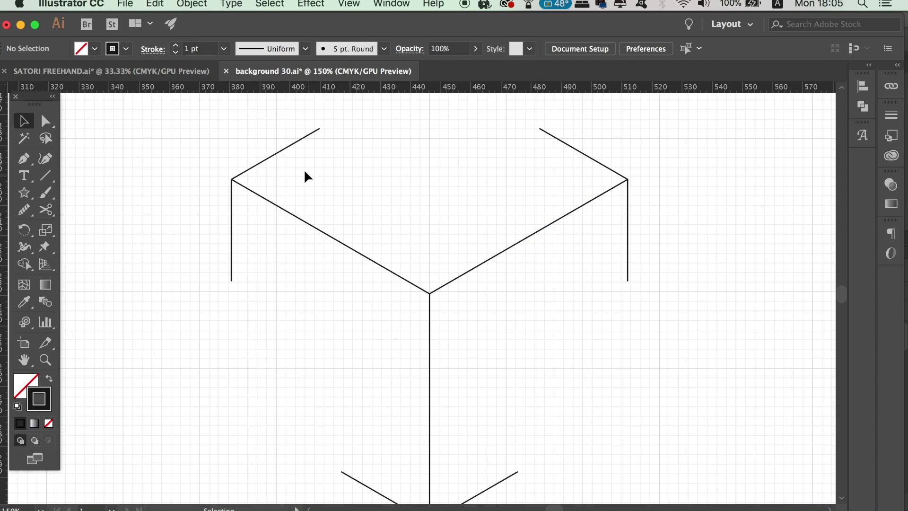
{"action": "left_click", "coordinate": [283, 149]}
{"action": "left_click_drag", "start_coordinate": [232, 237], "coordinate": [430, 251]}
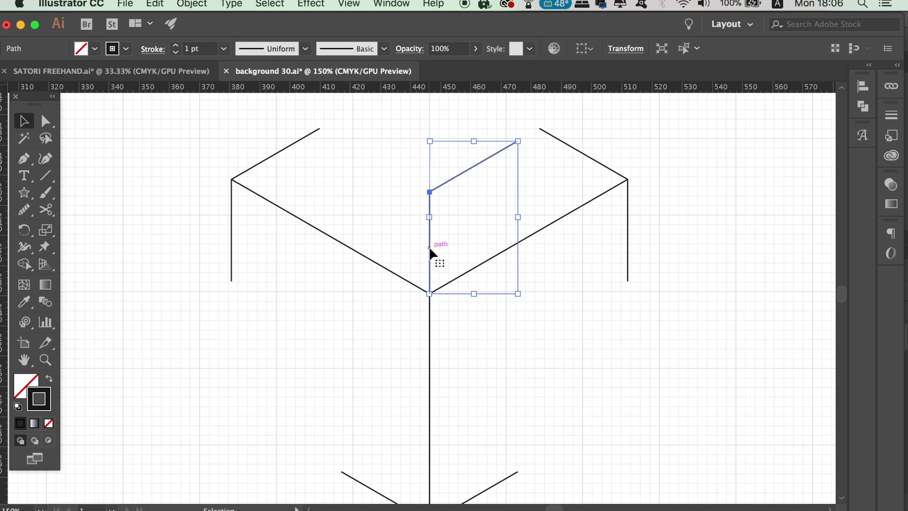
{"action": "left_click", "coordinate": [361, 166]}
With the Pen tool, connect the upper ends of the left and right corner paths through the guide copy's corner.
{"action": "key", "text": "p"}
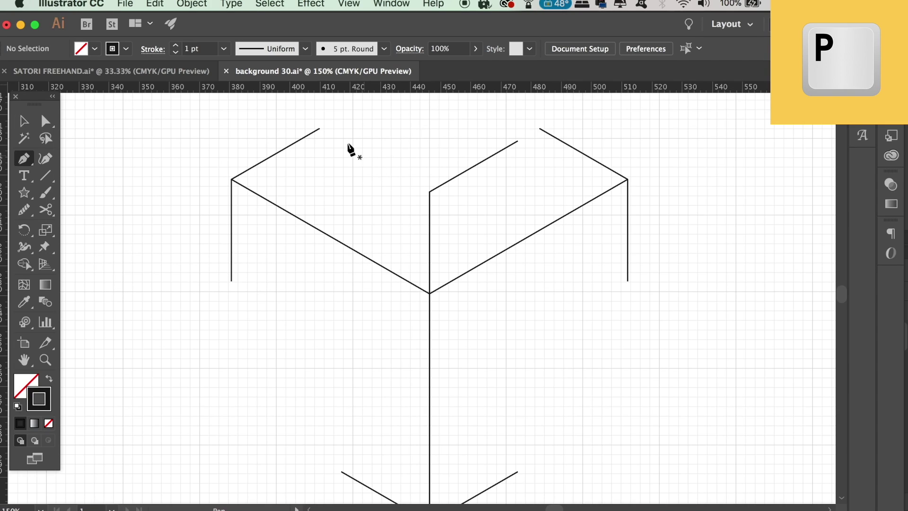
{"action": "left_click", "coordinate": [320, 127]}
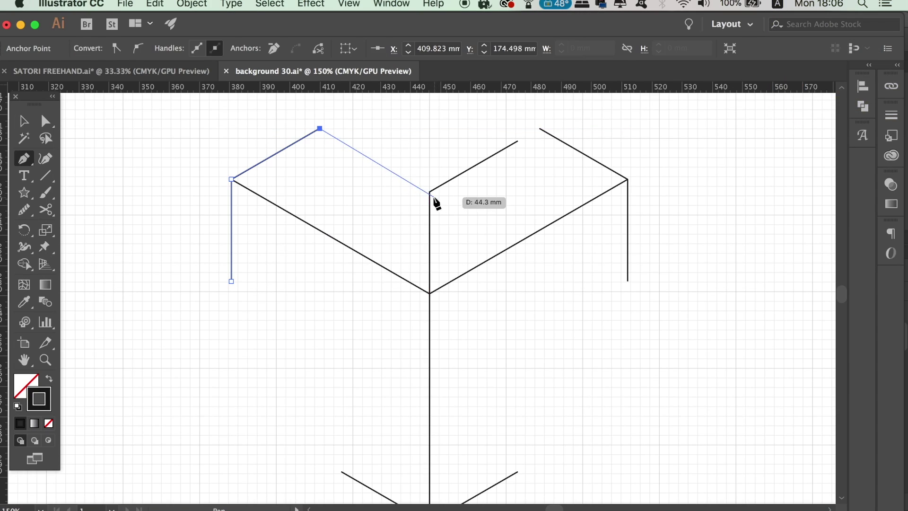
{"action": "left_click", "coordinate": [429, 191]}
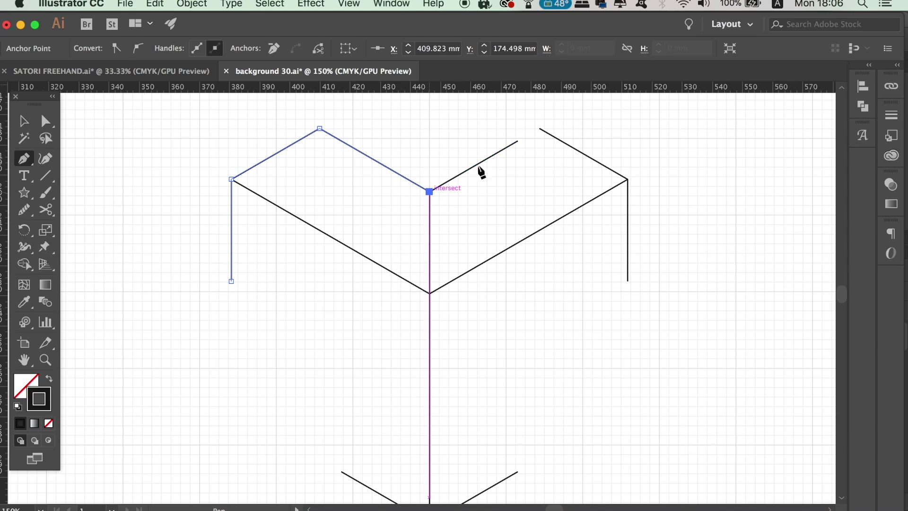
{"action": "left_click", "coordinate": [540, 128]}
{"action": "key", "text": "v"}
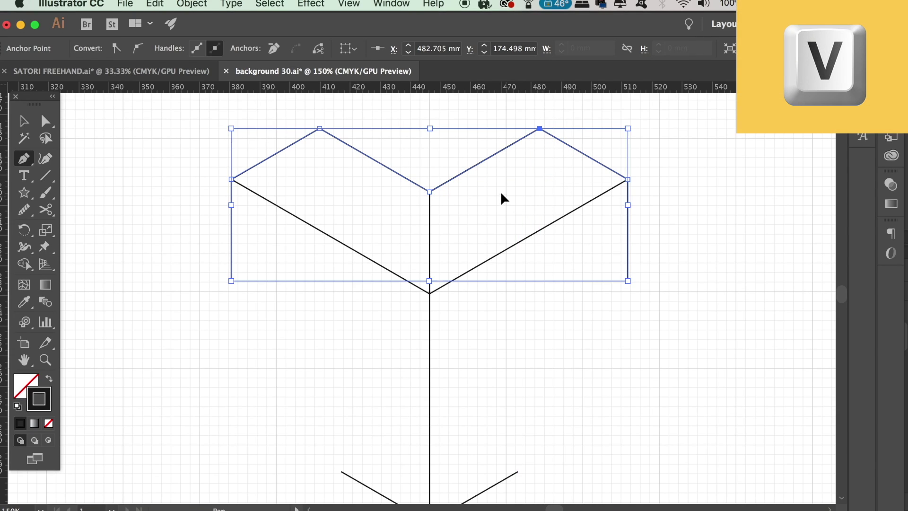
Delete the guide copy of the corner path above the Y's centre.
{"action": "left_click", "coordinate": [500, 194]}
{"action": "left_click", "coordinate": [434, 233]}
{"action": "key", "text": "Delete"}
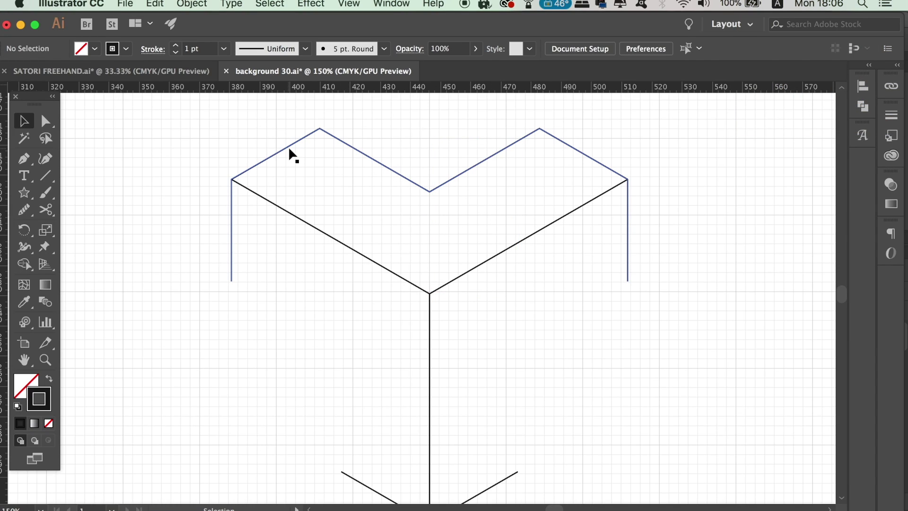
Copy the top outline rotated 120° around the Y's centre, repeat the copy to close the shape, and clear the selection.
{"action": "left_click", "coordinate": [420, 193]}
{"action": "key", "text": "r"}
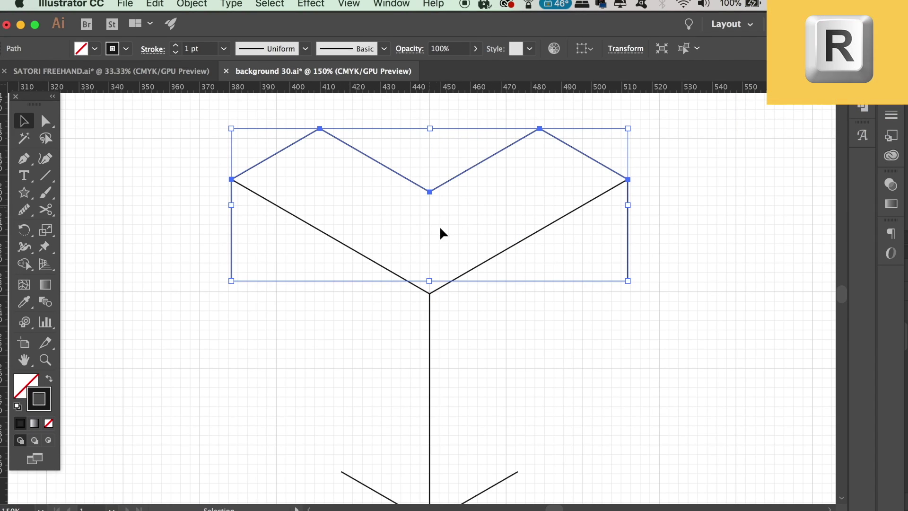
{"action": "left_click_drag", "start_coordinate": [429, 205], "coordinate": [430, 293]}
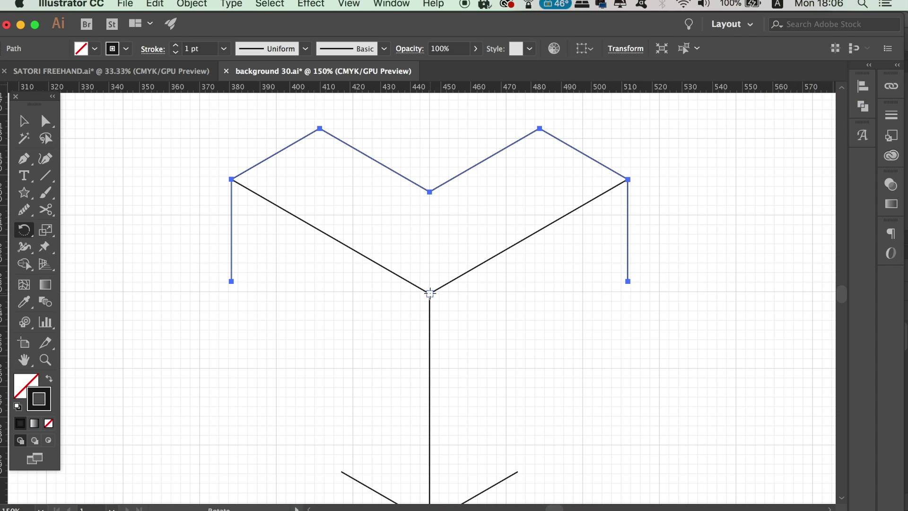
{"action": "key", "text": "alt"}
{"action": "left_click", "coordinate": [430, 295], "text": "alt"}
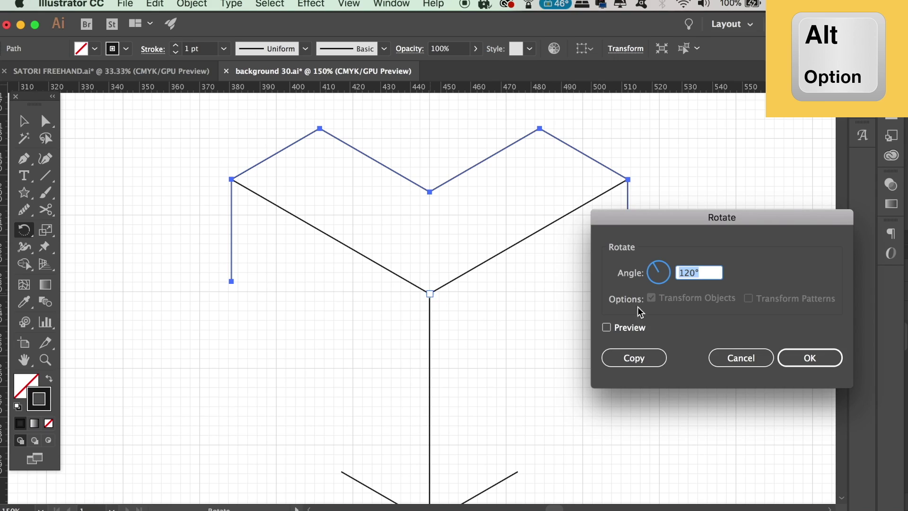
{"action": "left_click", "coordinate": [637, 356]}
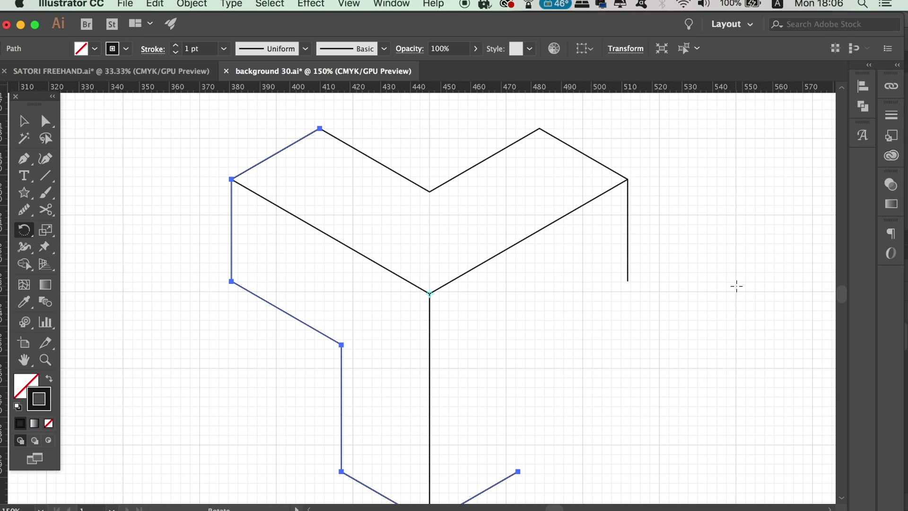
{"action": "key", "text": "v"}
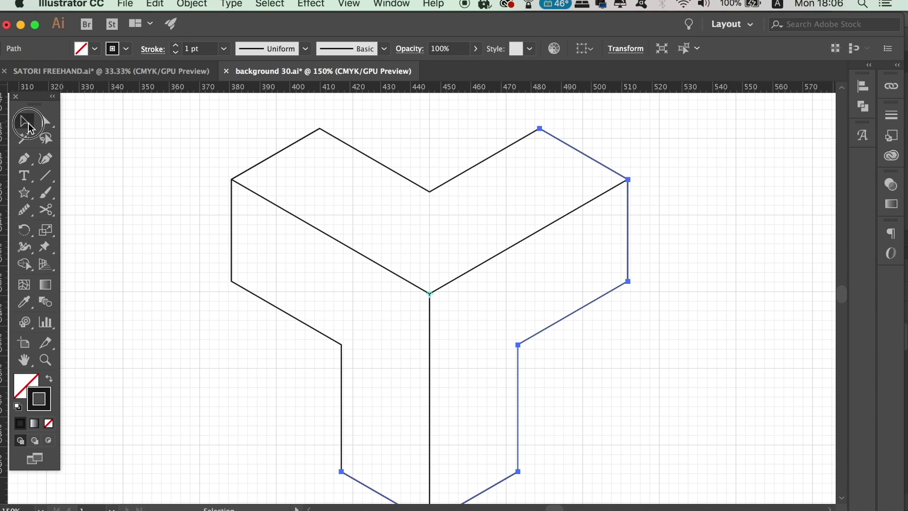
{"action": "left_click", "coordinate": [101, 134]}
{"action": "key", "text": "super+minus"}
{"action": "key", "text": "super+minus"}
{"action": "key", "text": "super+minus"}
{"action": "key", "text": "super+plus"}
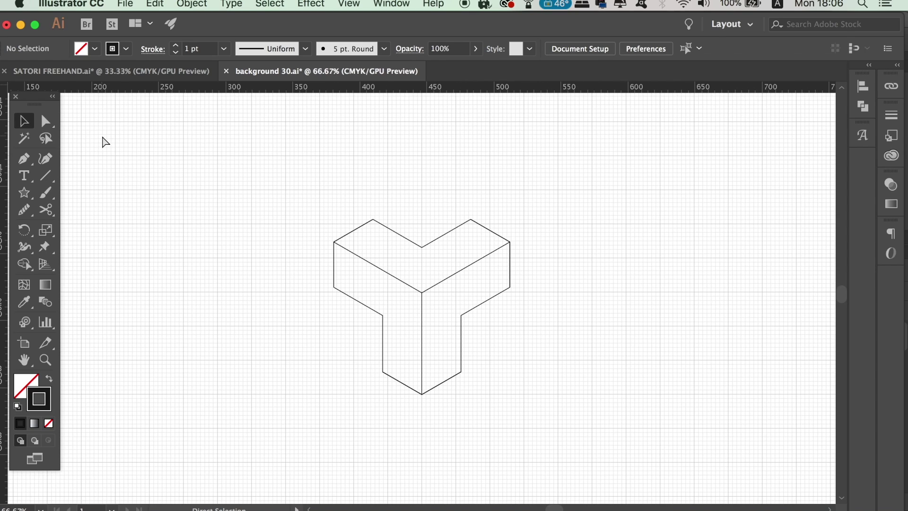
Hide the document grid behind the Y-shaped tile.
{"action": "key", "text": "super+minus"}
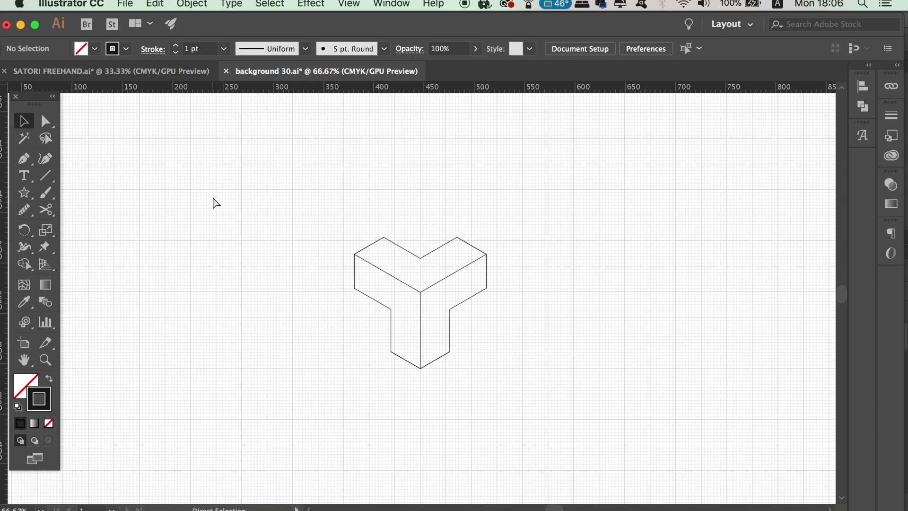
{"action": "left_click_drag", "start_coordinate": [304, 222], "coordinate": [290, 225]}
{"action": "left_click", "coordinate": [384, 6]}
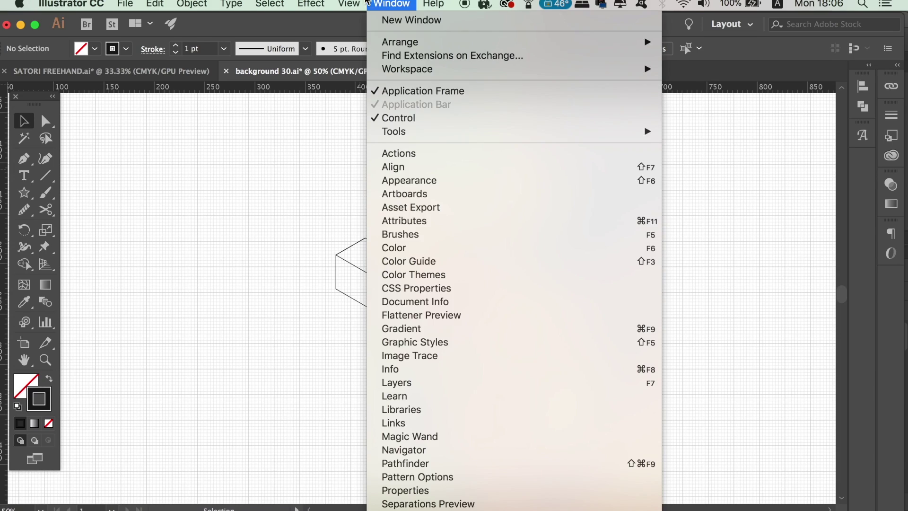
{"action": "left_click", "coordinate": [454, 478]}
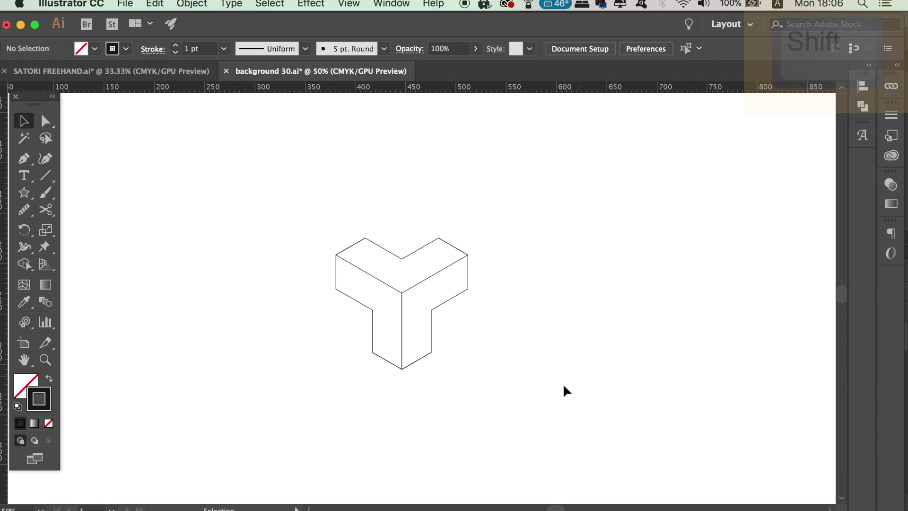
Set the stroke weight of the tile's outer outline paths to 11 pt and clear the selection.
{"action": "left_click", "coordinate": [382, 248], "text": "shift"}
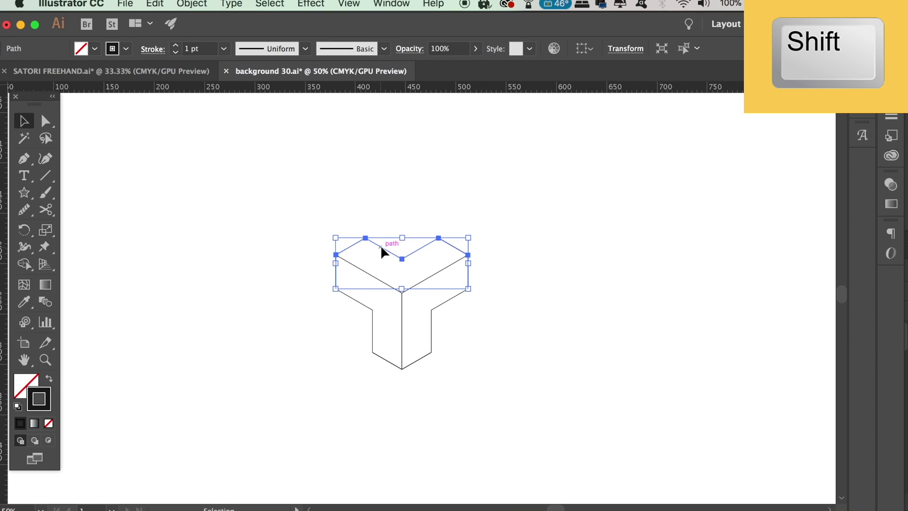
{"action": "left_click", "coordinate": [373, 307], "text": "shift"}
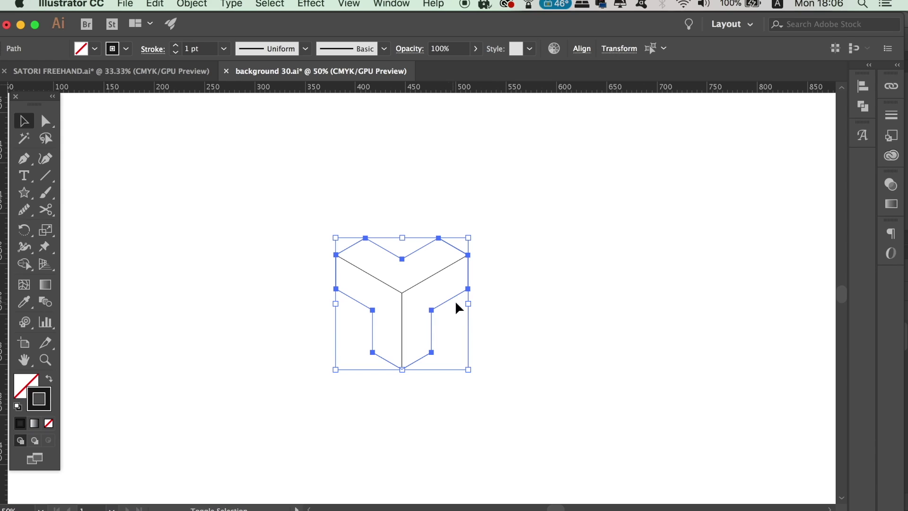
{"action": "left_click", "coordinate": [176, 46]}
{"action": "left_click", "coordinate": [176, 46]}
{"action": "left_click", "coordinate": [176, 46]}
{"action": "left_click", "coordinate": [473, 136]}
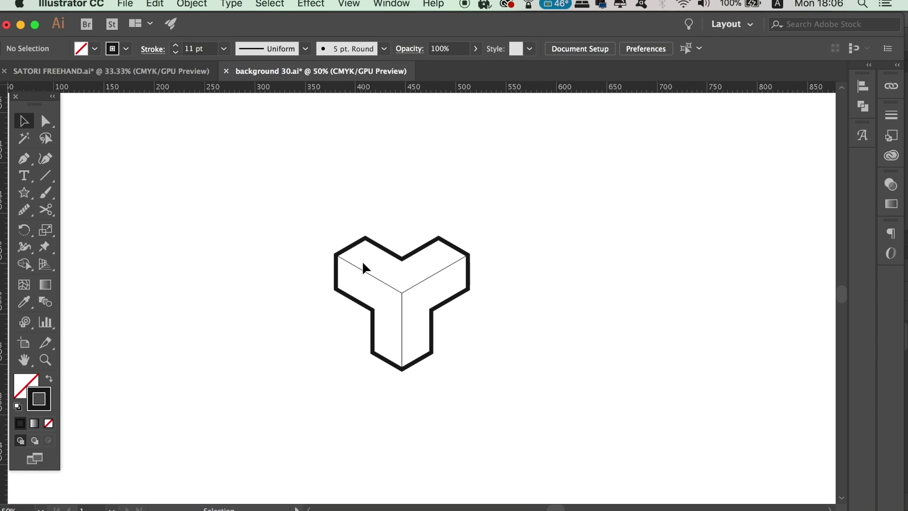
Set the stroke weight of the tile's three inner lines to 4 pt and clear the selection.
{"action": "left_click", "coordinate": [419, 282]}
{"action": "left_click", "coordinate": [374, 276], "text": "shift"}
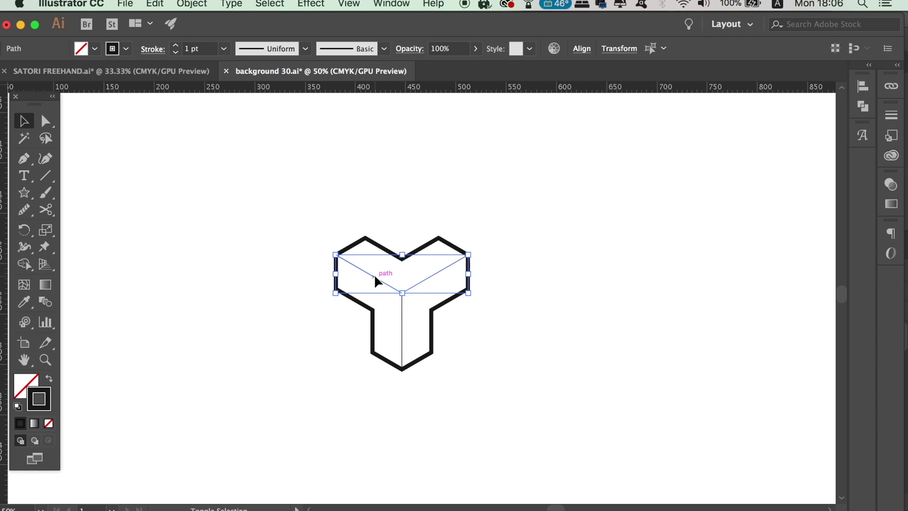
{"action": "left_click", "coordinate": [401, 322], "text": "shift"}
{"action": "left_click", "coordinate": [176, 46]}
{"action": "left_click", "coordinate": [176, 46]}
{"action": "left_click", "coordinate": [176, 46]}
{"action": "left_click", "coordinate": [535, 229]}
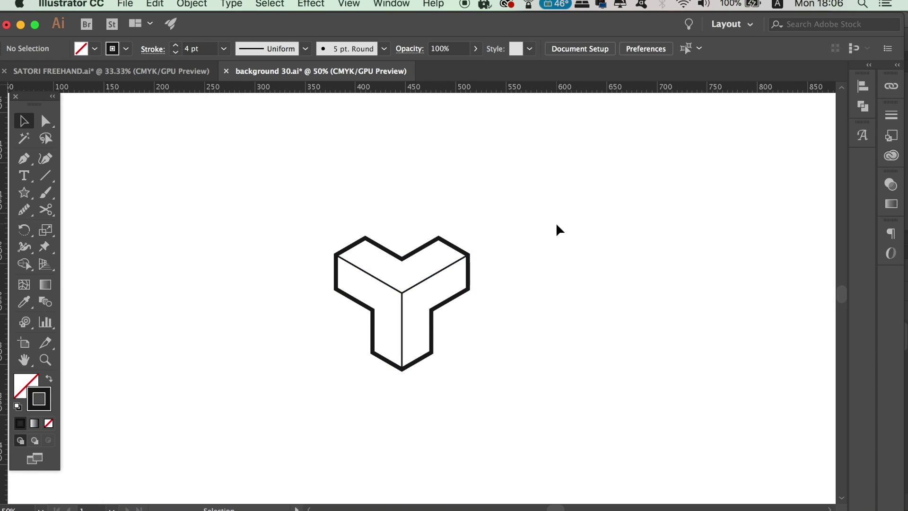
Group all the tile's paths and move the group near the artboard's upper-left corner.
{"action": "key", "text": "super+1"}
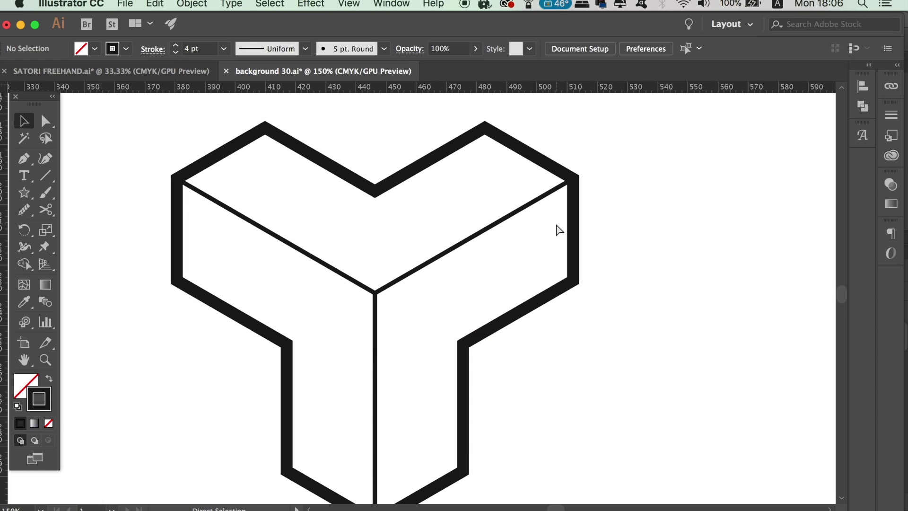
{"action": "key", "text": "super+minus"}
{"action": "key", "text": "super+minus"}
{"action": "key", "text": "super+minus"}
{"action": "key", "text": "super+minus"}
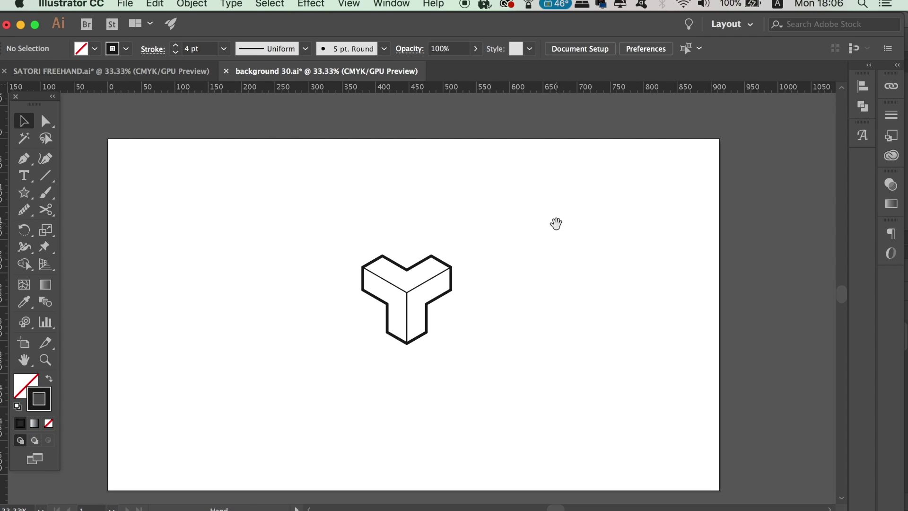
{"action": "left_click_drag", "start_coordinate": [556, 223], "coordinate": [503, 220]}
{"action": "left_click_drag", "start_coordinate": [455, 350], "coordinate": [454, 350]}
{"action": "key", "text": "super+g"}
{"action": "left_click_drag", "start_coordinate": [374, 283], "coordinate": [313, 218]}
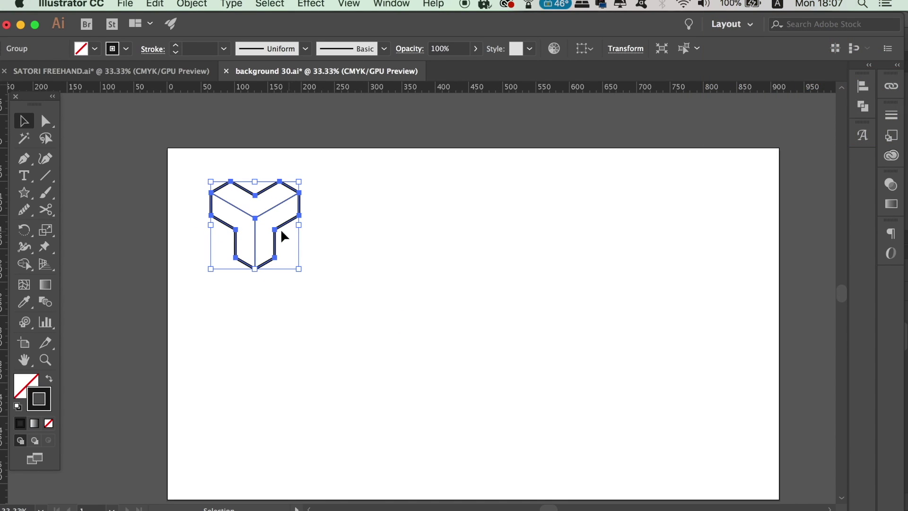
Duplicate the tile about 95 mm right and 55 mm down, snapping it against the original's right arm and stem.
{"action": "key", "text": "super+plus"}
{"action": "key", "text": "super+plus"}
{"action": "key", "text": "super+plus"}
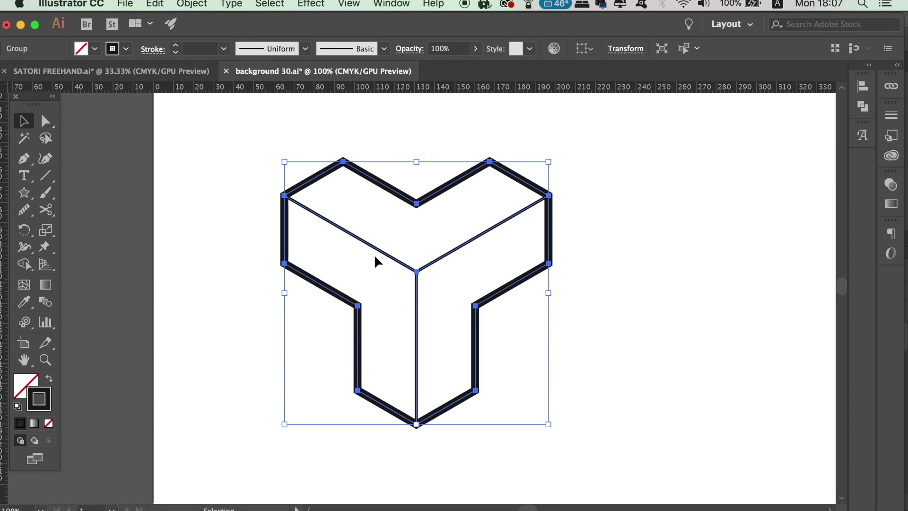
{"action": "left_click_drag", "start_coordinate": [449, 268], "coordinate": [317, 214]}
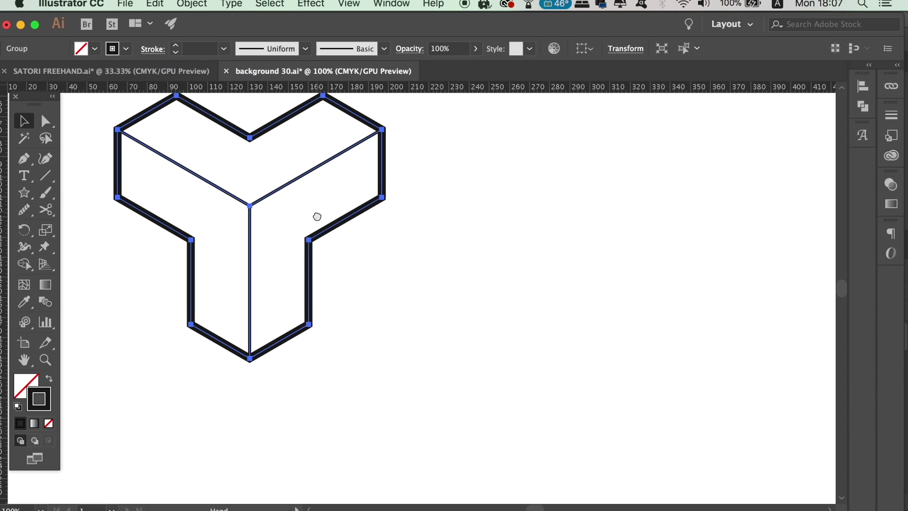
{"action": "key", "text": "alt"}
{"action": "left_click_drag", "start_coordinate": [263, 198], "coordinate": [454, 310]}
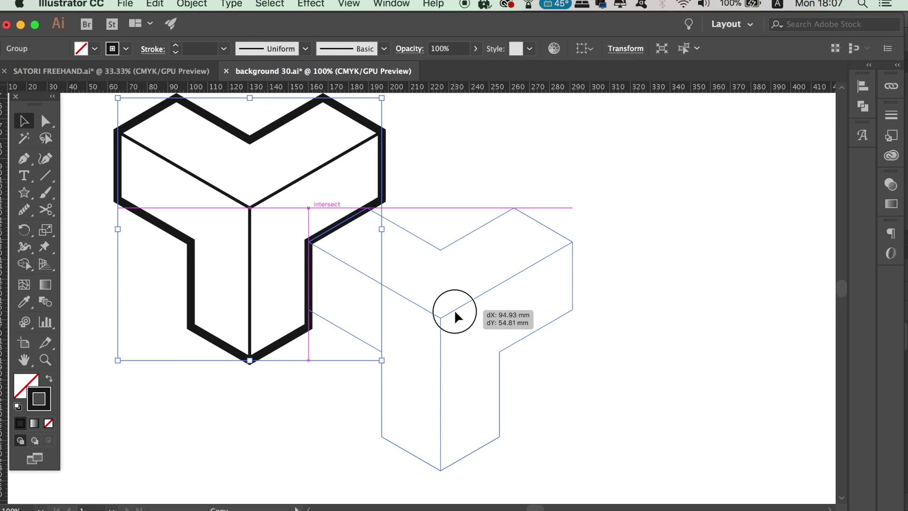
{"action": "left_click_drag", "start_coordinate": [454, 309], "coordinate": [454, 309]}
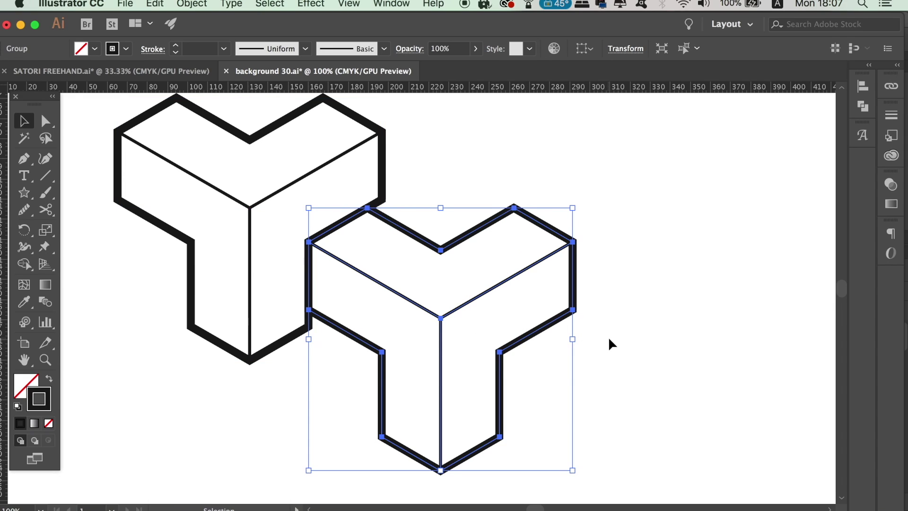
Repeat the diagonal copy nine times so the row runs past the artboard's lower-right corner, and clear the selection.
{"action": "key", "text": "super+minus"}
{"action": "key", "text": "super+minus"}
{"action": "key", "text": "super+d"}
{"action": "key", "text": "super+d"}
{"action": "key", "text": "super+d"}
{"action": "key", "text": "super+d"}
{"action": "key", "text": "super+d"}
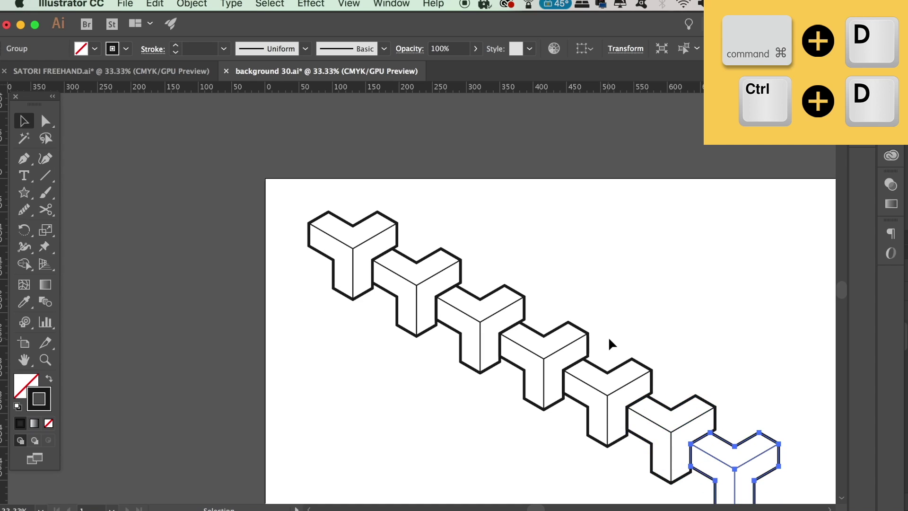
{"action": "scroll", "coordinate": [528, 294], "scroll_direction": "right", "scroll_amount": 5}
{"action": "scroll", "coordinate": [528, 295], "scroll_direction": "down", "scroll_amount": 2}
{"action": "key", "text": "a"}
{"action": "key", "text": "super+minus"}
{"action": "key", "text": "super+d"}
{"action": "key", "text": "super+d"}
{"action": "left_click_drag", "start_coordinate": [427, 212], "coordinate": [506, 279]}
{"action": "key", "text": "v"}
{"action": "key", "text": "super+d"}
{"action": "key", "text": "super+d"}
{"action": "left_click", "coordinate": [18, 120]}
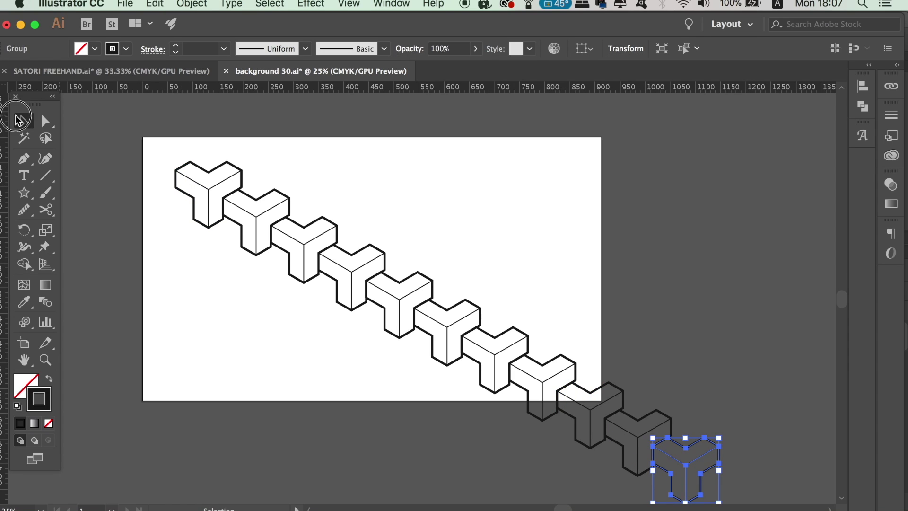
{"action": "left_click", "coordinate": [357, 155]}
Move the whole diagonal row up and left so its first tile straddles the artboard's upper-left corner.
{"action": "key", "text": "super+minus"}
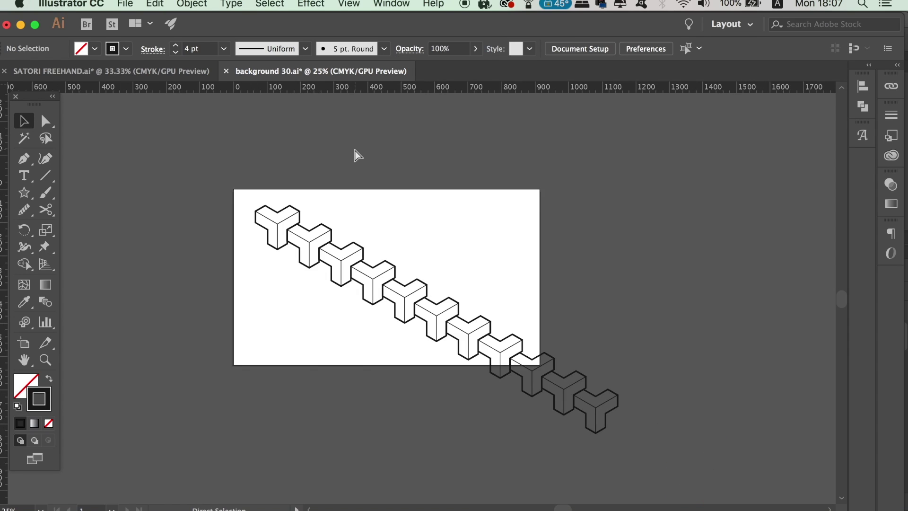
{"action": "key", "text": "super+minus"}
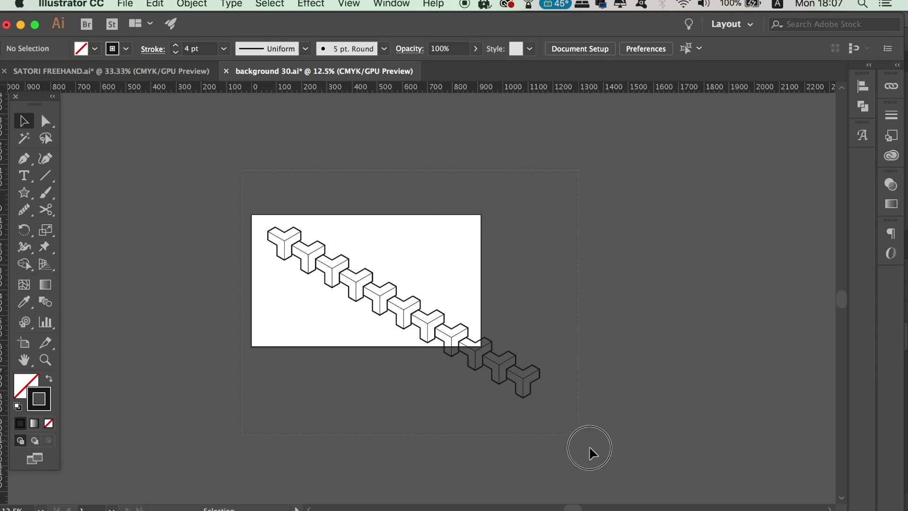
{"action": "left_click_drag", "start_coordinate": [523, 393], "coordinate": [478, 354]}
{"action": "left_click", "coordinate": [392, 434]}
{"action": "key", "text": "super+plus"}
{"action": "key", "text": "super+plus"}
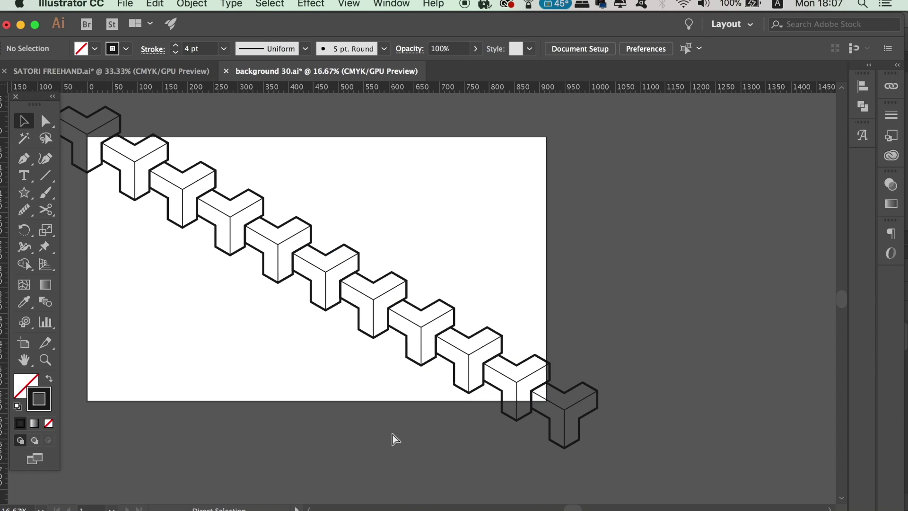
{"action": "left_click_drag", "start_coordinate": [399, 423], "coordinate": [503, 450]}
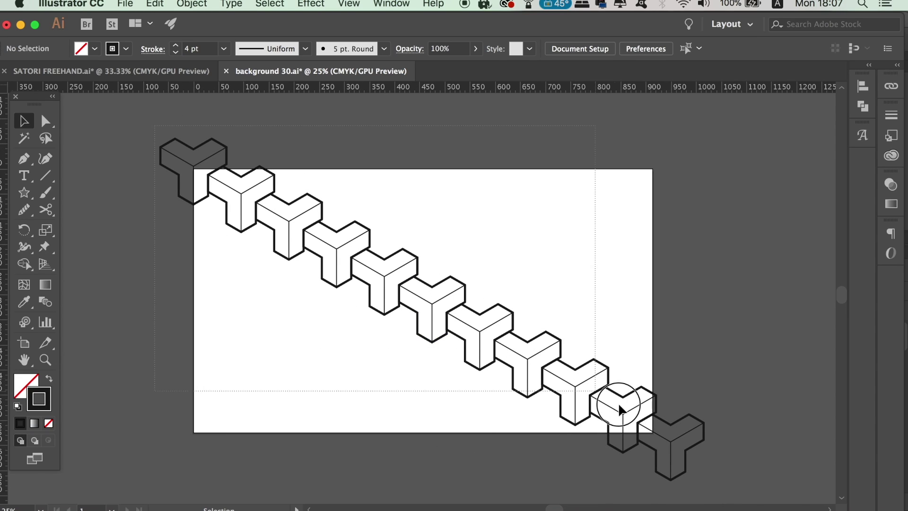
{"action": "left_click", "coordinate": [698, 450]}
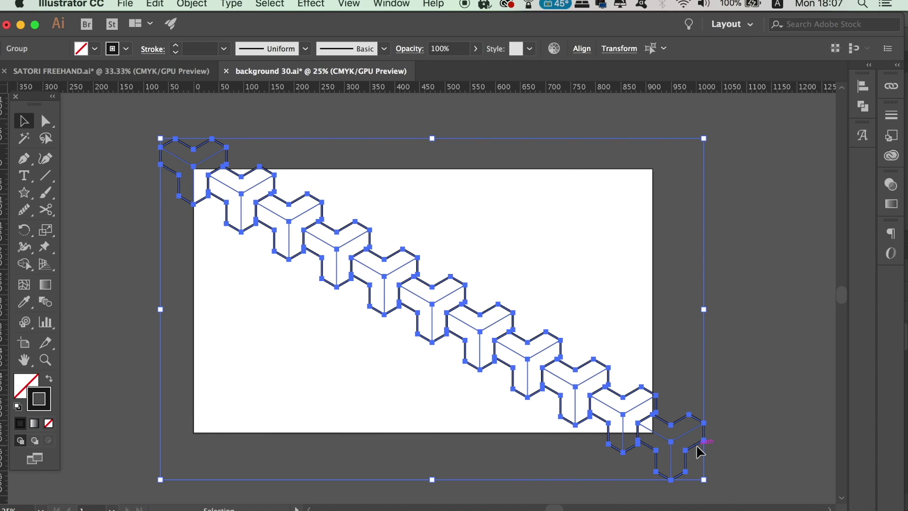
{"action": "left_click", "coordinate": [742, 368]}
Place a spare copy of the row's first tile outside the artboard, well to its upper left.
{"action": "scroll", "coordinate": [681, 375], "scroll_direction": "up", "scroll_amount": 5}
{"action": "scroll", "coordinate": [681, 375], "scroll_direction": "left", "scroll_amount": 5}
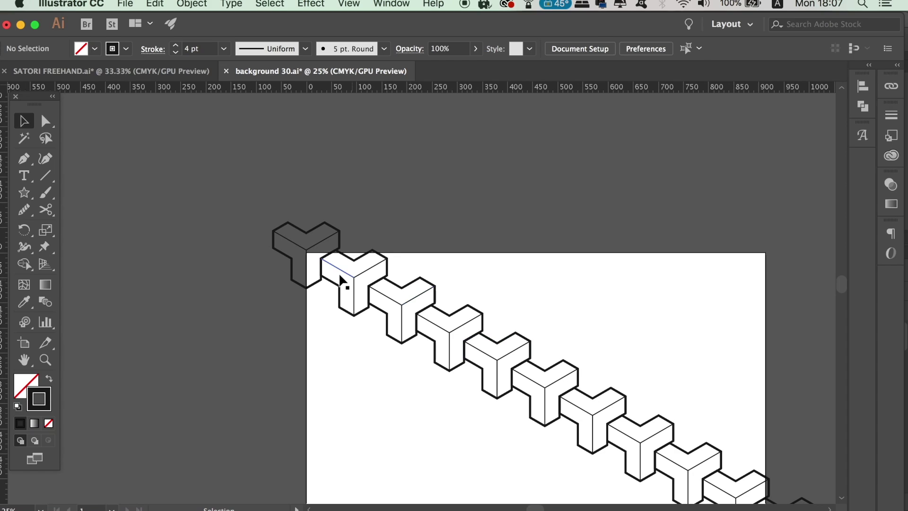
{"action": "left_click", "coordinate": [313, 253]}
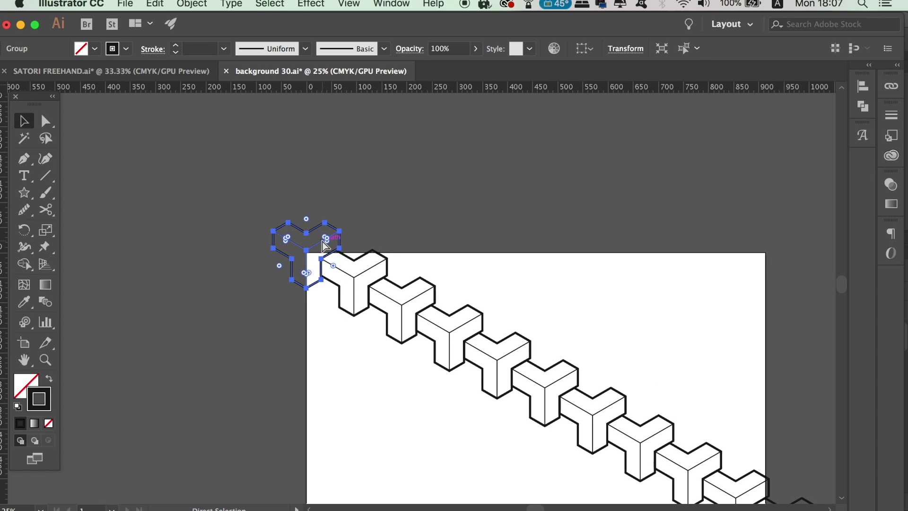
{"action": "left_click_drag", "start_coordinate": [324, 246], "coordinate": [101, 116]}
Group all the tiles of the diagonal row, leaving out the spare tile.
{"action": "left_click", "coordinate": [302, 186]}
{"action": "left_click_drag", "start_coordinate": [303, 185], "coordinate": [775, 482]}
{"action": "key", "text": "super+g"}
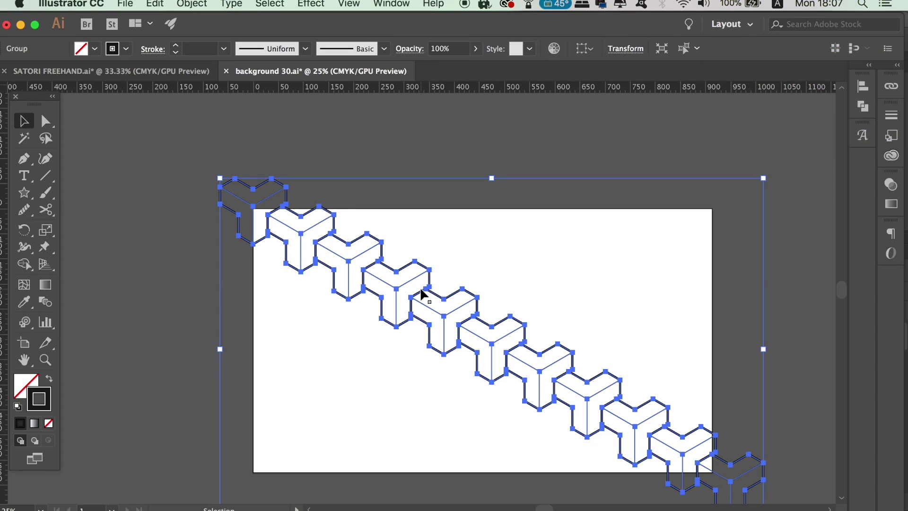
Duplicate the row group up and to the right, snapping it to interlock with the first row, and clear the selection.
{"action": "key", "text": "super+equal"}
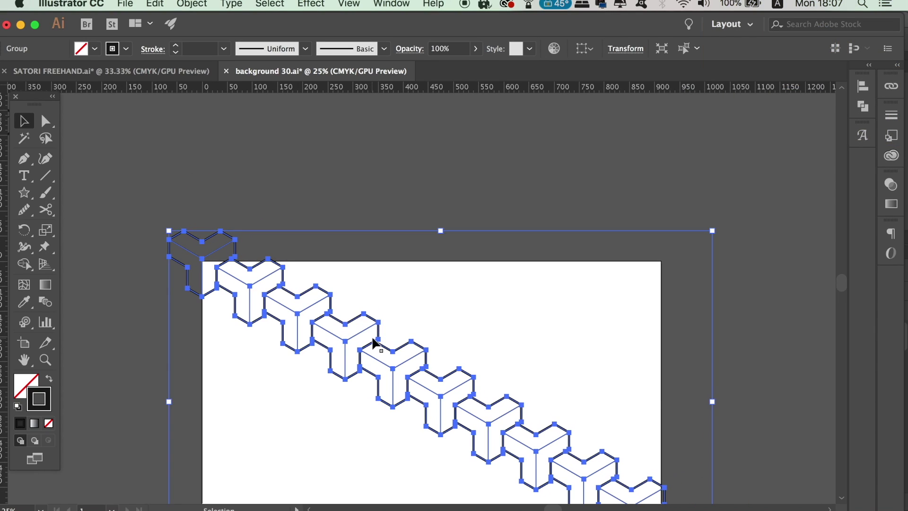
{"action": "scroll", "coordinate": [375, 343], "scroll_direction": "down", "scroll_amount": 5}
{"action": "left_click_drag", "start_coordinate": [406, 305], "coordinate": [495, 474]}
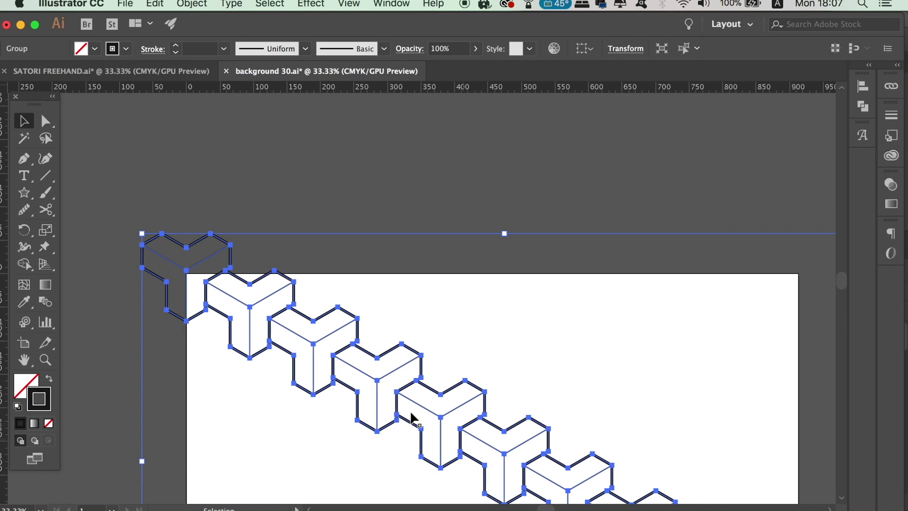
{"action": "key", "text": "alt"}
{"action": "left_click_drag", "start_coordinate": [396, 404], "coordinate": [457, 365]}
{"action": "left_click", "coordinate": [556, 250]}
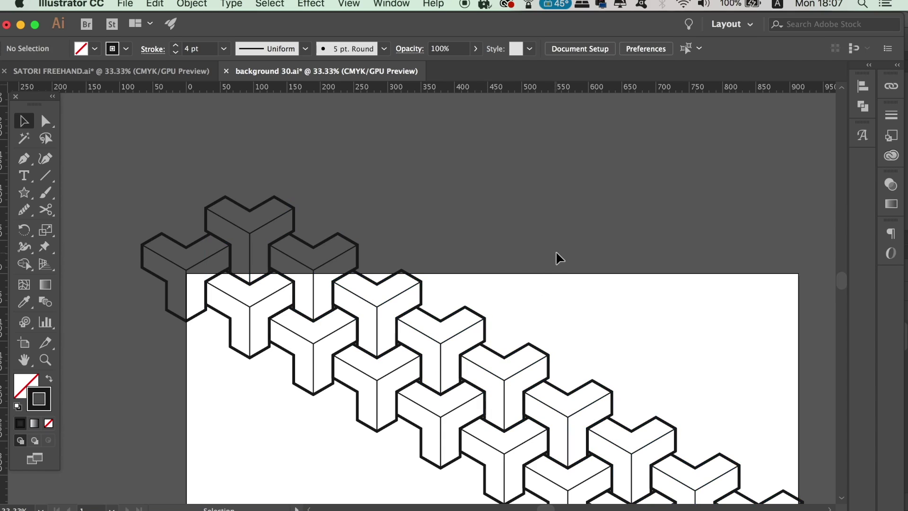
{"action": "key", "text": "super+minus"}
{"action": "key", "text": "super+minus"}
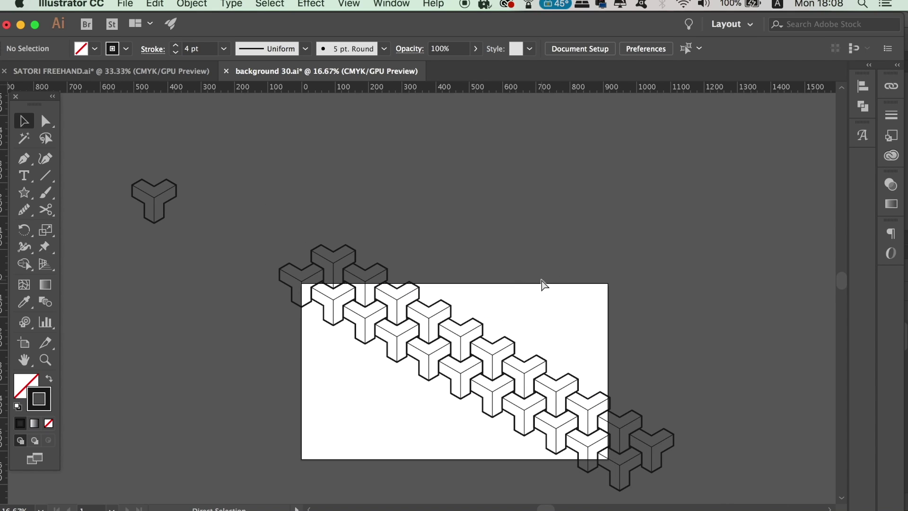
{"action": "key", "text": "super+plus"}
{"action": "key", "text": "super+plus"}
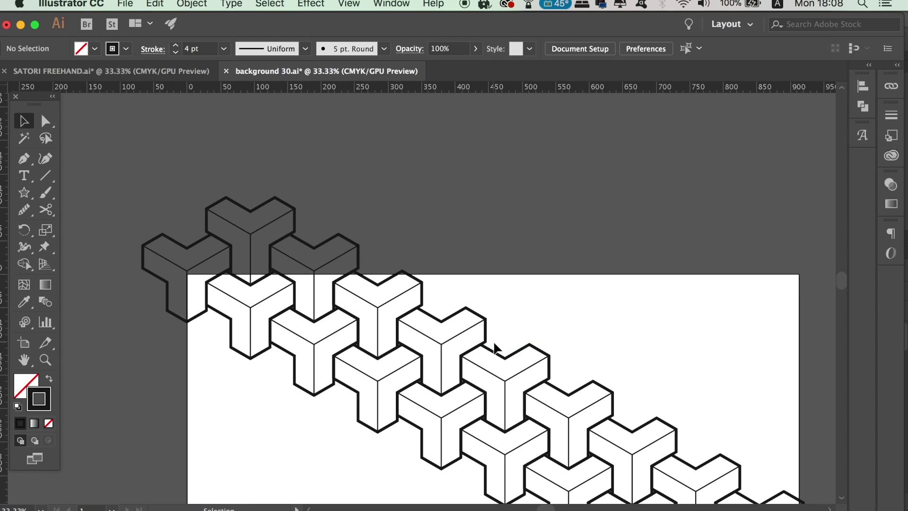
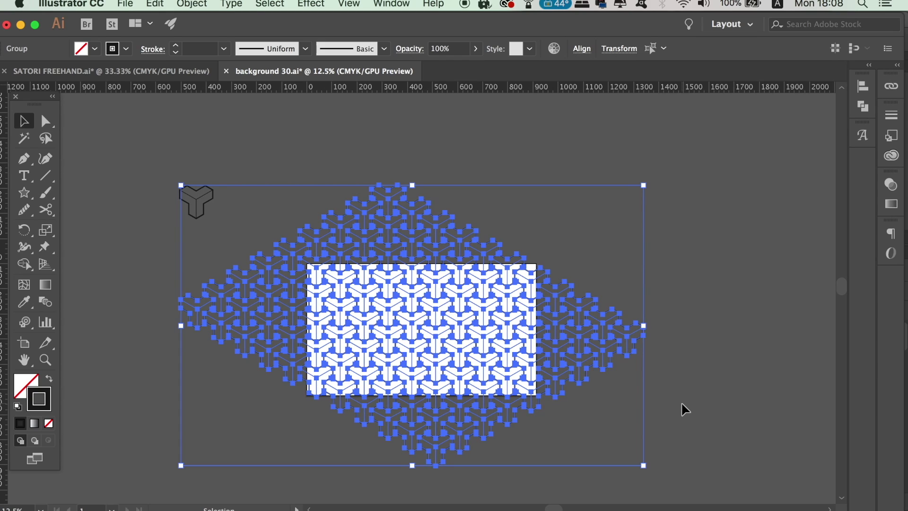
Enlarge the whole pattern slightly over the artboard and delete the spare tile outside it.
{"action": "key", "text": "Right"}
{"action": "key", "text": "Right"}
{"action": "key", "text": "Right"}
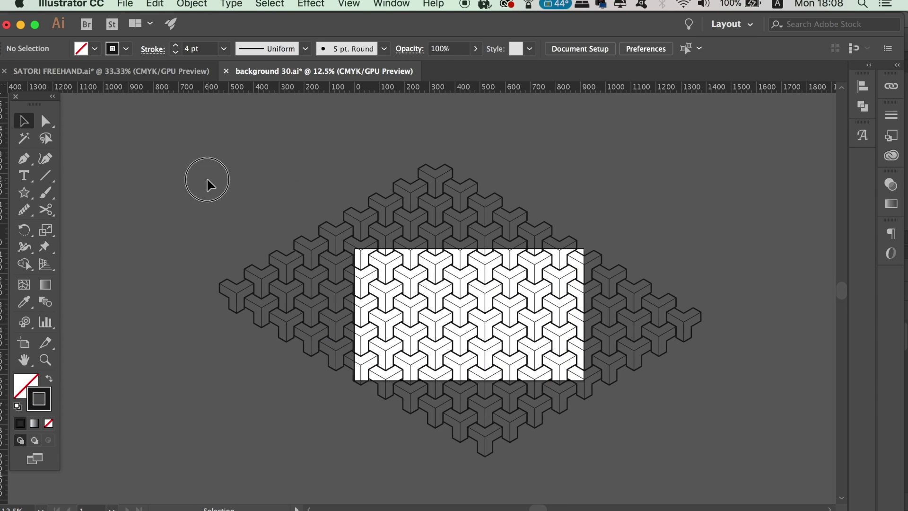
Select the entire pattern and convert its strokes to filled shapes with Outline Stroke.
{"action": "key", "text": "super+a"}
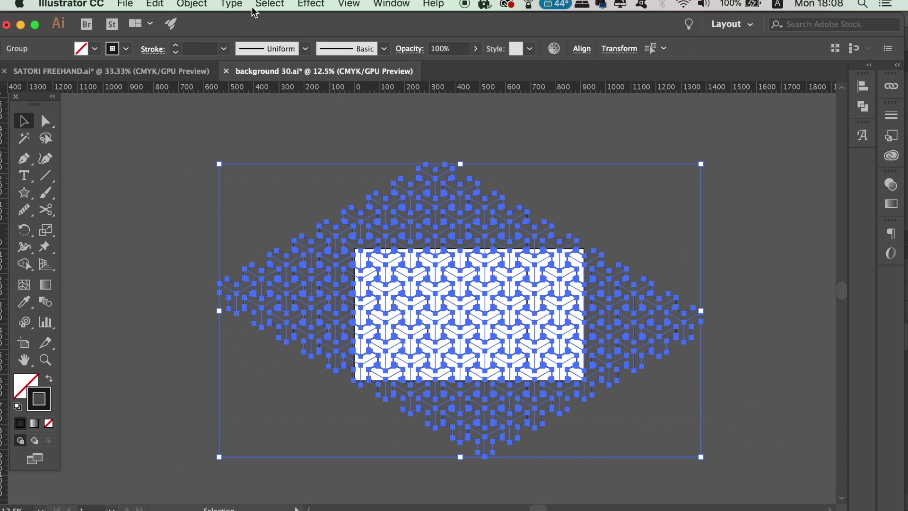
{"action": "left_click", "coordinate": [192, 4]}
{"action": "mouse_move", "coordinate": [259, 306]}
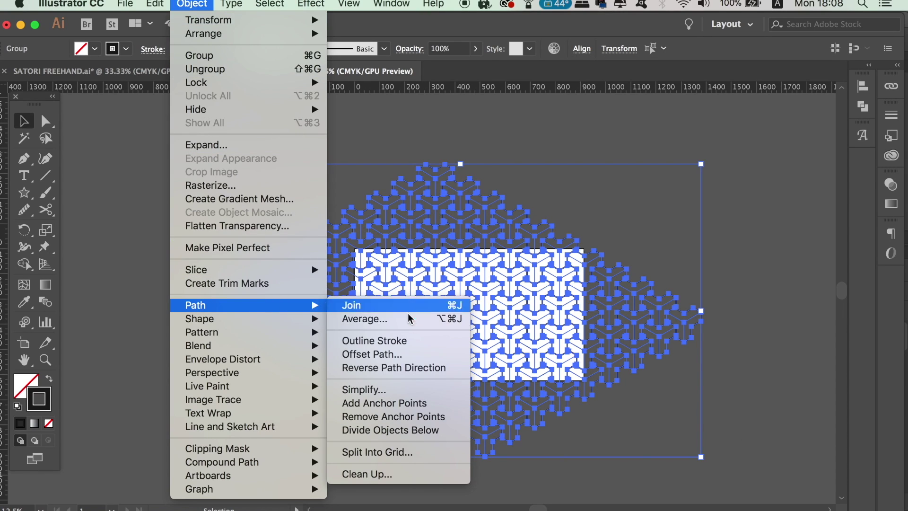
{"action": "left_click", "coordinate": [410, 341]}
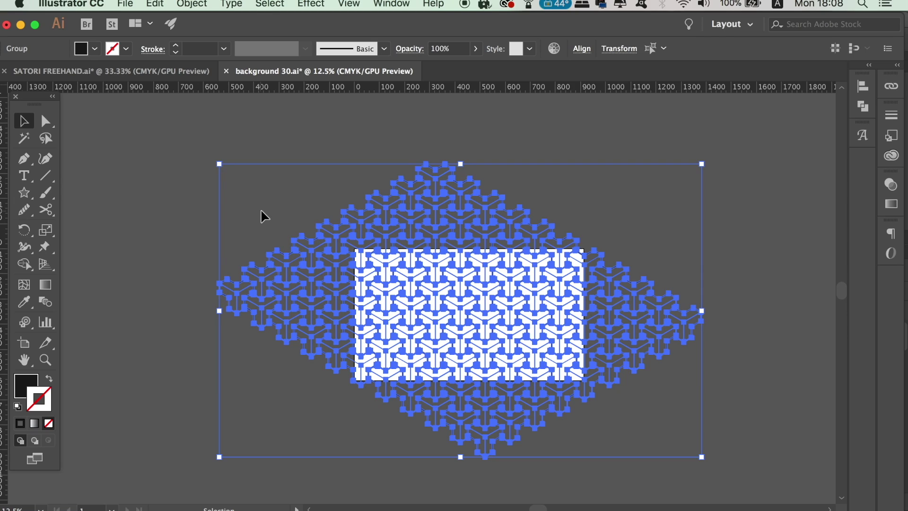
Convert the selected outlined pattern into a compound path and clear the selection.
{"action": "left_click", "coordinate": [27, 388]}
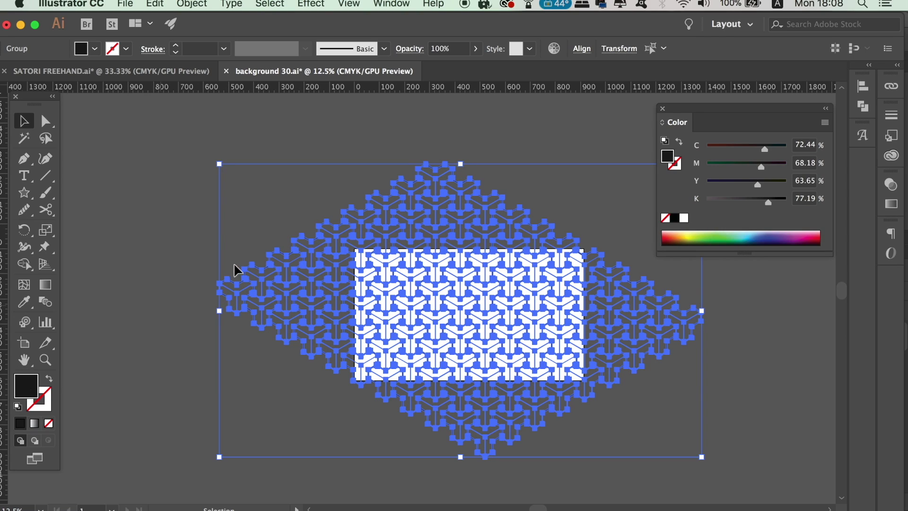
{"action": "left_click", "coordinate": [662, 109]}
{"action": "left_click", "coordinate": [191, 5]}
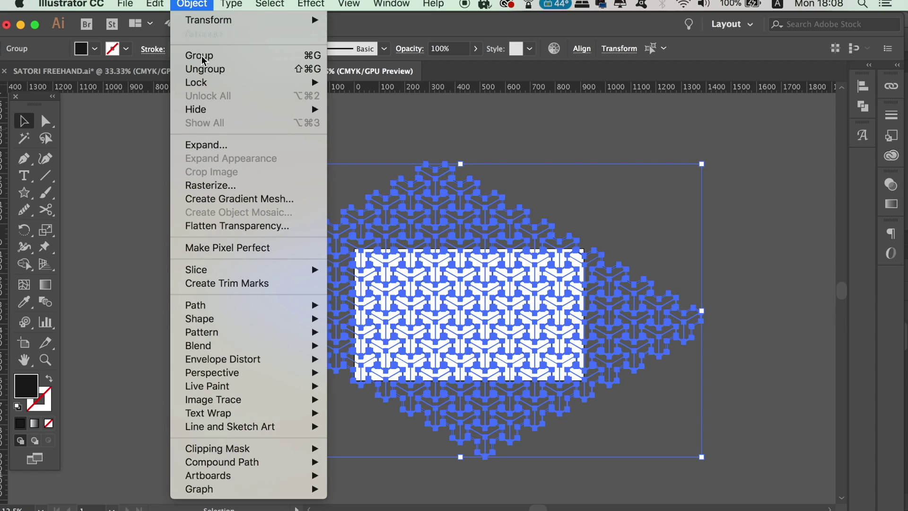
{"action": "mouse_move", "coordinate": [287, 466]}
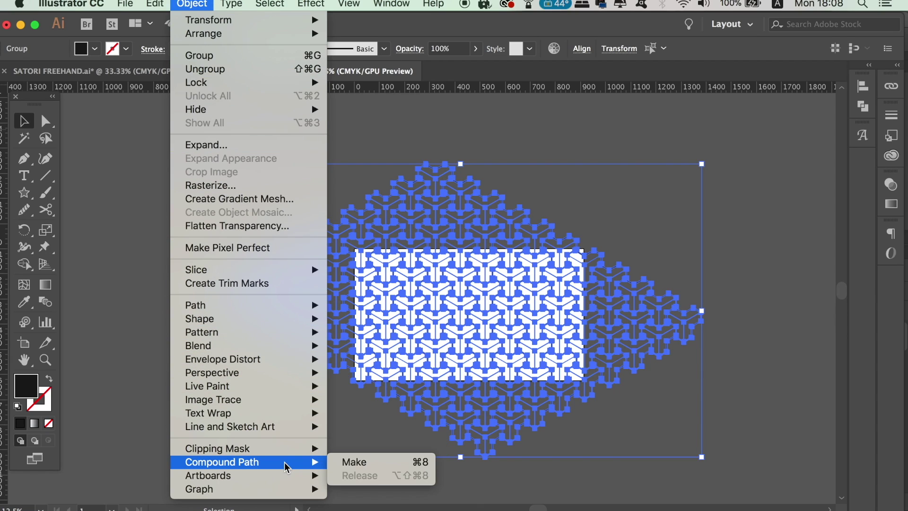
{"action": "left_click", "coordinate": [358, 465]}
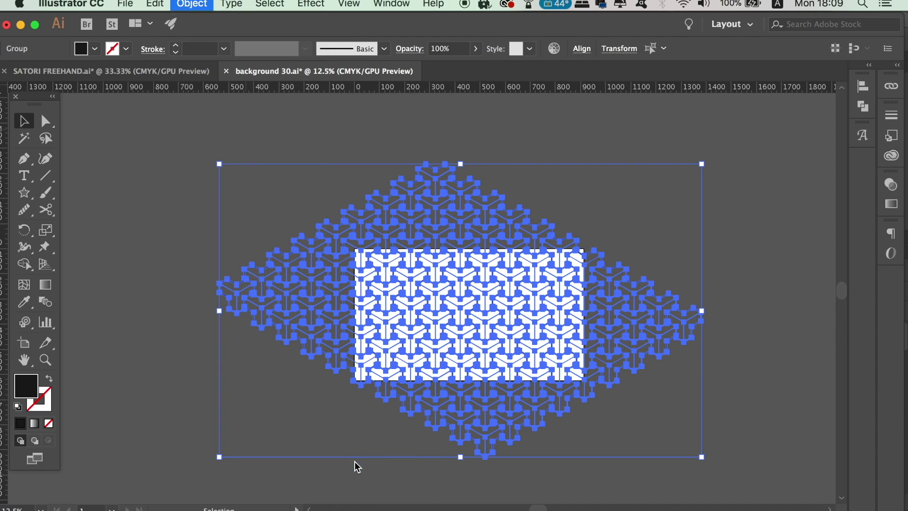
{"action": "left_click", "coordinate": [327, 429]}
Select the entire pattern and lock it.
{"action": "key", "text": "super+a"}
{"action": "key", "text": "super+equal"}
{"action": "left_click", "coordinate": [188, 3]}
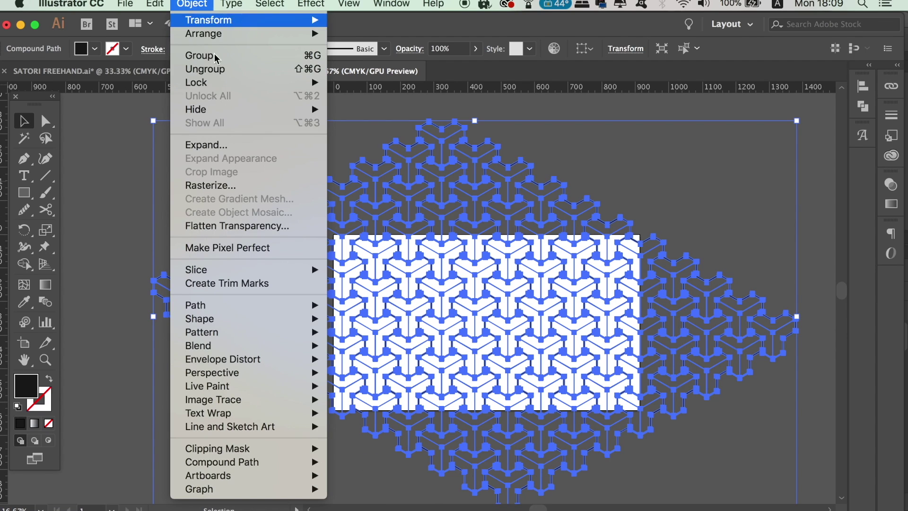
{"action": "mouse_move", "coordinate": [227, 84]}
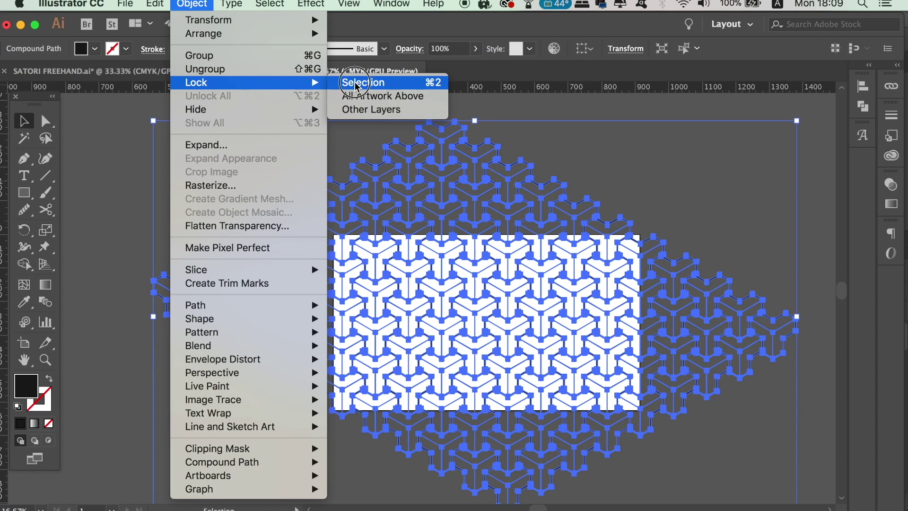
{"action": "left_click", "coordinate": [358, 86]}
Draw a rectangle covering exactly the artboard and swap its colours so it has no fill and a 1 pt stroke.
{"action": "key", "text": "m"}
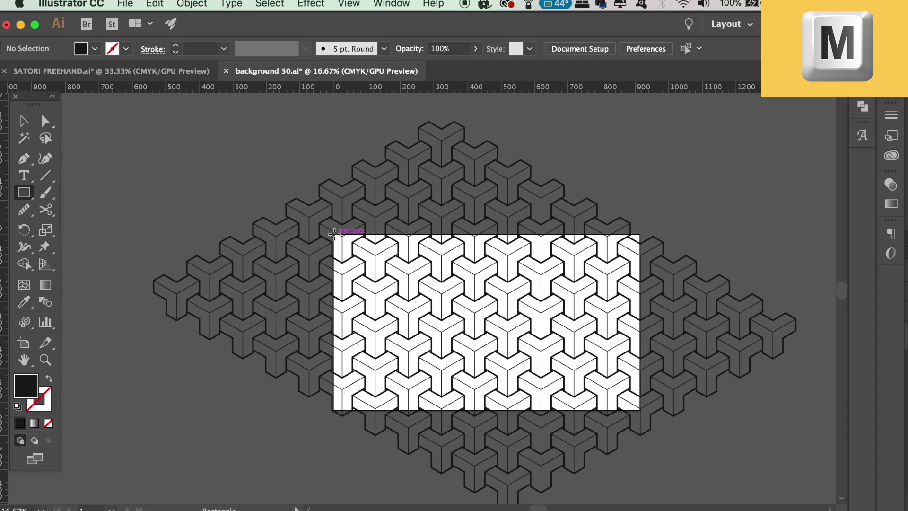
{"action": "key", "text": "super+equal"}
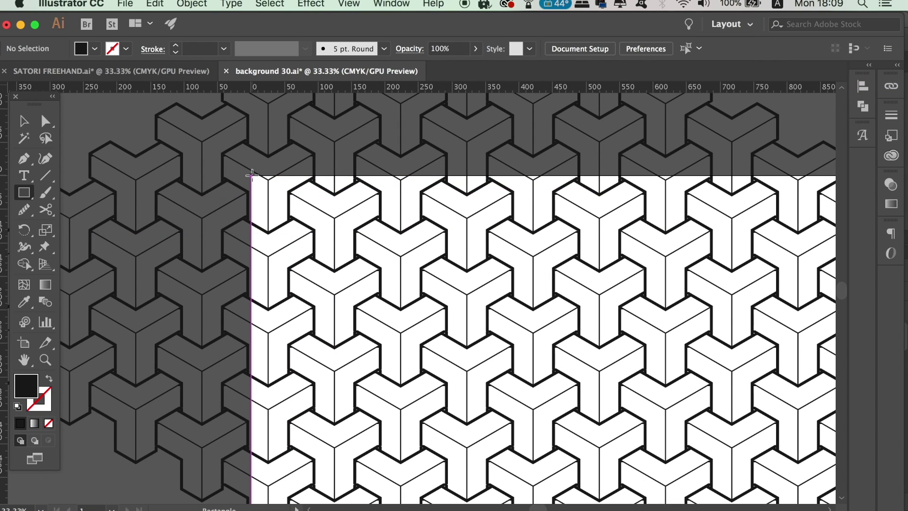
{"action": "left_click_drag", "start_coordinate": [252, 174], "coordinate": [718, 419]}
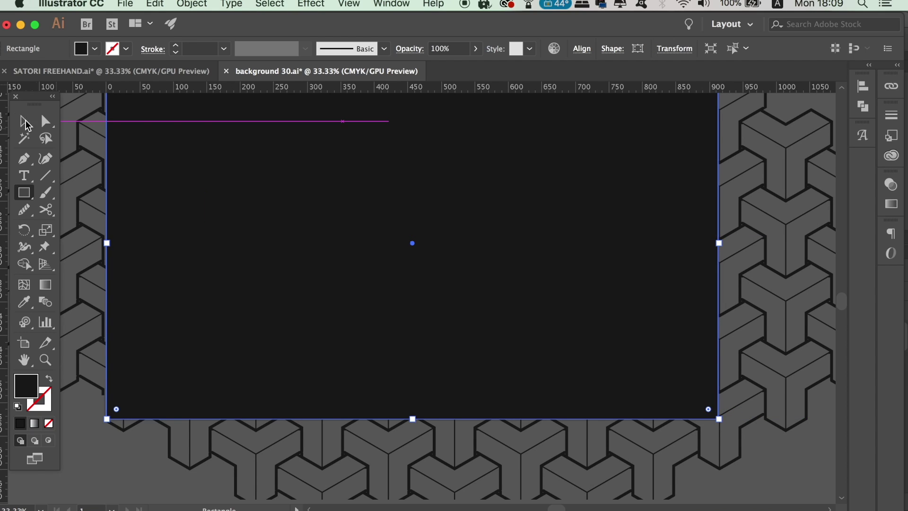
{"action": "left_click", "coordinate": [26, 122]}
{"action": "key", "text": "super+minus"}
{"action": "key", "text": "super+minus"}
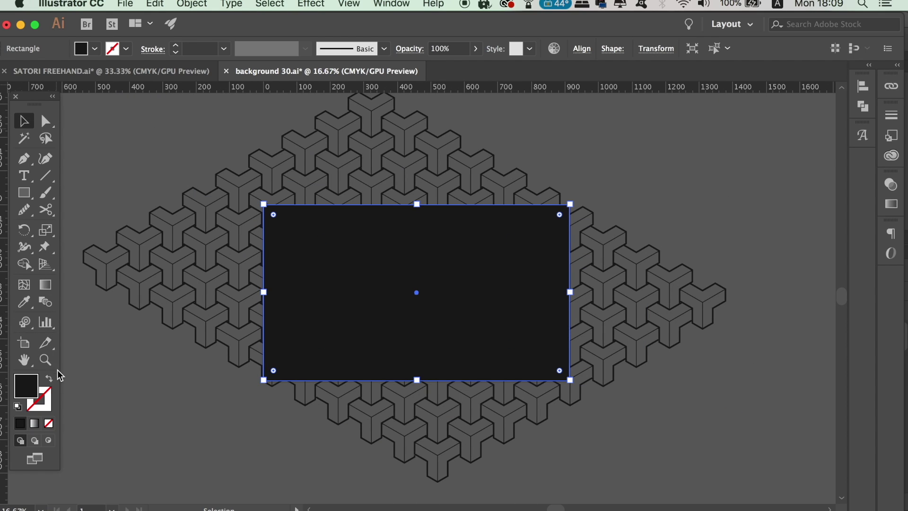
{"action": "left_click", "coordinate": [49, 378]}
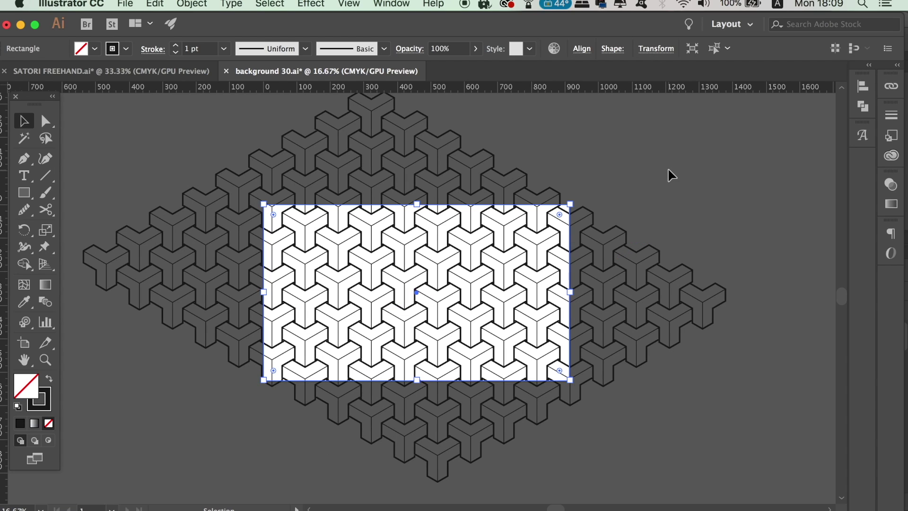
Unlock all the locked artwork.
{"action": "left_click", "coordinate": [199, 4]}
{"action": "left_click", "coordinate": [230, 98]}
{"action": "left_click", "coordinate": [156, 138]}
{"action": "left_click_drag", "start_coordinate": [184, 133], "coordinate": [396, 275]}
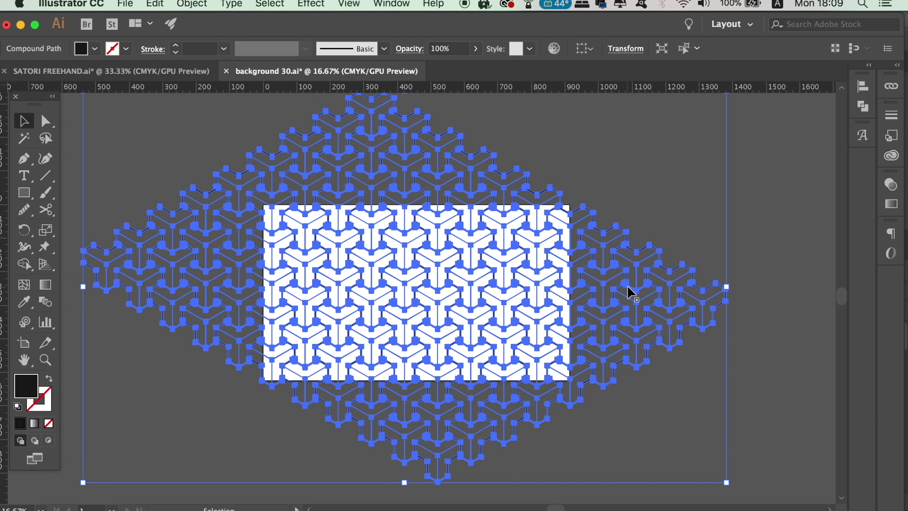
Select the pattern together with the rectangle, crop it with a clipping mask, and clear the selection.
{"action": "left_click", "coordinate": [634, 150]}
{"action": "key", "text": "super+a"}
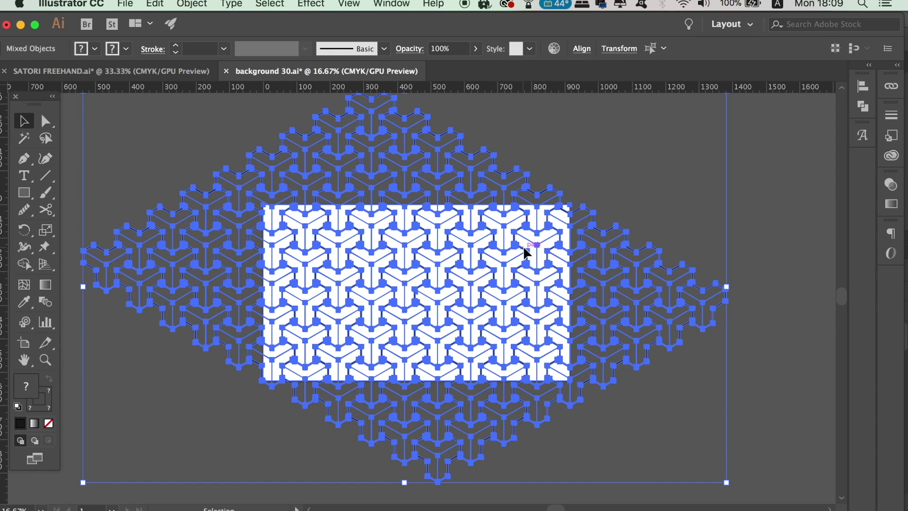
{"action": "right_click", "coordinate": [528, 257]}
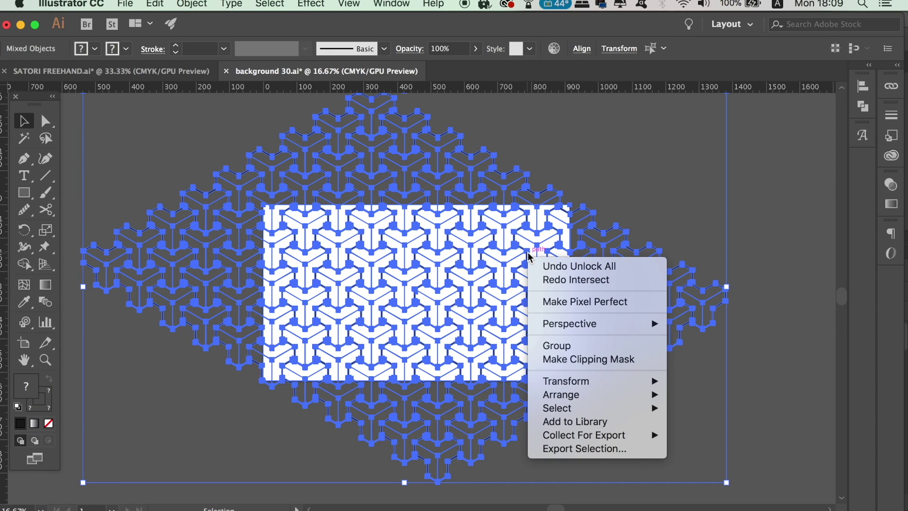
{"action": "left_click", "coordinate": [598, 365]}
{"action": "left_click", "coordinate": [713, 401]}
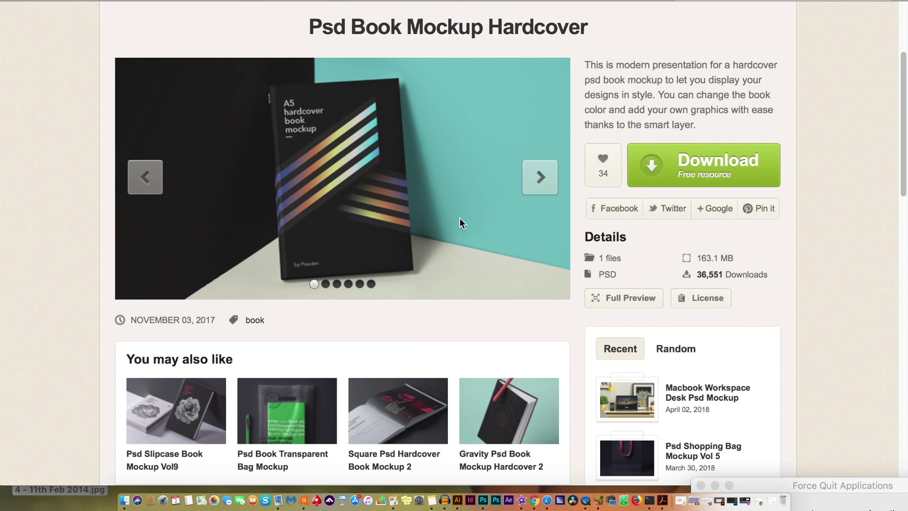
Browse the preview images of the Psd Book Mockup Hardcover on the download page.
{"action": "left_click", "coordinate": [531, 181]}
{"action": "left_click", "coordinate": [530, 180]}
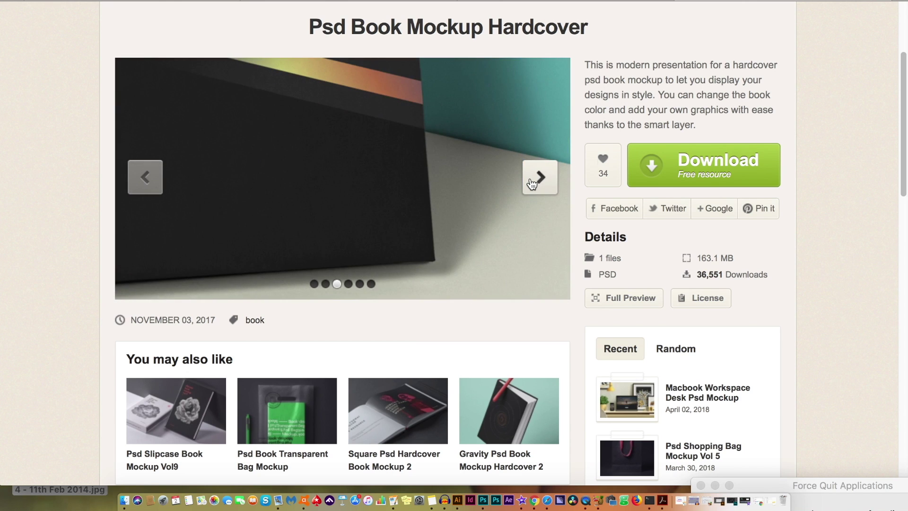
{"action": "left_click", "coordinate": [531, 182]}
{"action": "left_click", "coordinate": [531, 182]}
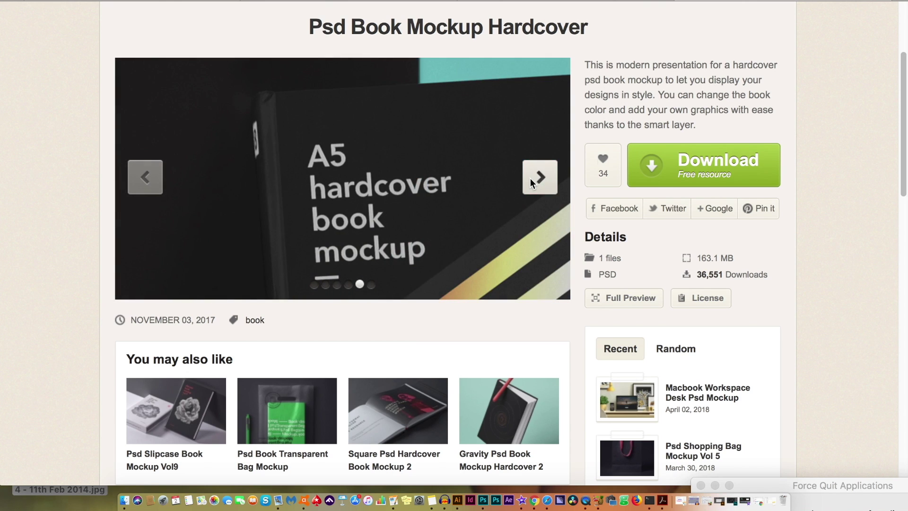
{"action": "left_click", "coordinate": [531, 180]}
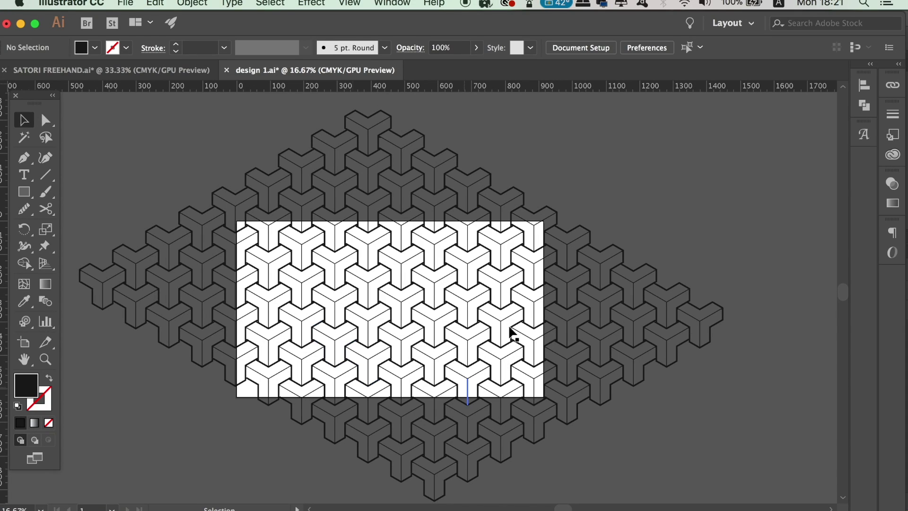
{"action": "scroll", "coordinate": [436, 304], "scroll_direction": "left", "scroll_amount": 10}
{"action": "scroll", "coordinate": [436, 304], "scroll_direction": "up", "scroll_amount": 5}
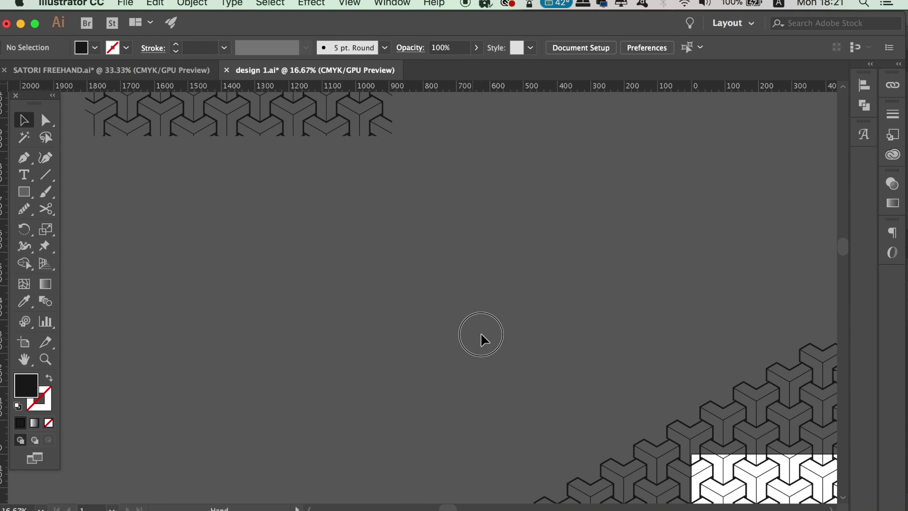
{"action": "scroll", "coordinate": [446, 326], "scroll_direction": "up", "scroll_amount": 4}
{"action": "scroll", "coordinate": [355, 251], "scroll_direction": "down", "scroll_amount": 6}
{"action": "scroll", "coordinate": [355, 251], "scroll_direction": "right", "scroll_amount": 4}
{"action": "scroll", "coordinate": [322, 156], "scroll_direction": "down", "scroll_amount": 5}
{"action": "scroll", "coordinate": [322, 156], "scroll_direction": "right", "scroll_amount": 5}
Change the fill of the uncropped pattern over the artboard to white (FFFFFF) and deselect it.
{"action": "left_click", "coordinate": [373, 241]}
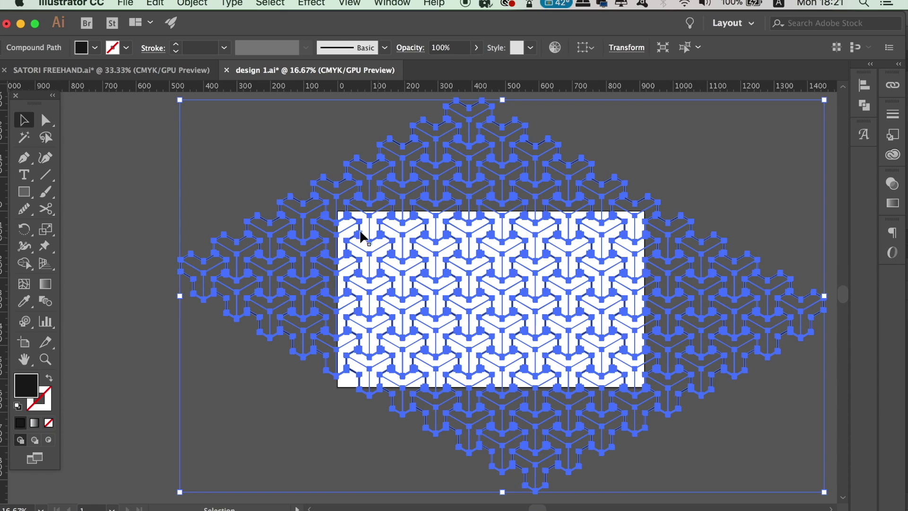
{"action": "double_click", "coordinate": [25, 385]}
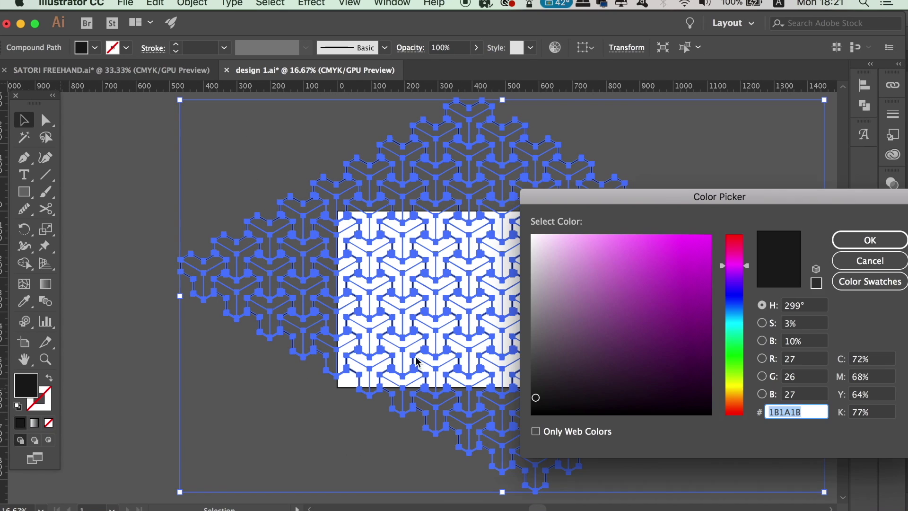
{"action": "left_click", "coordinate": [532, 236]}
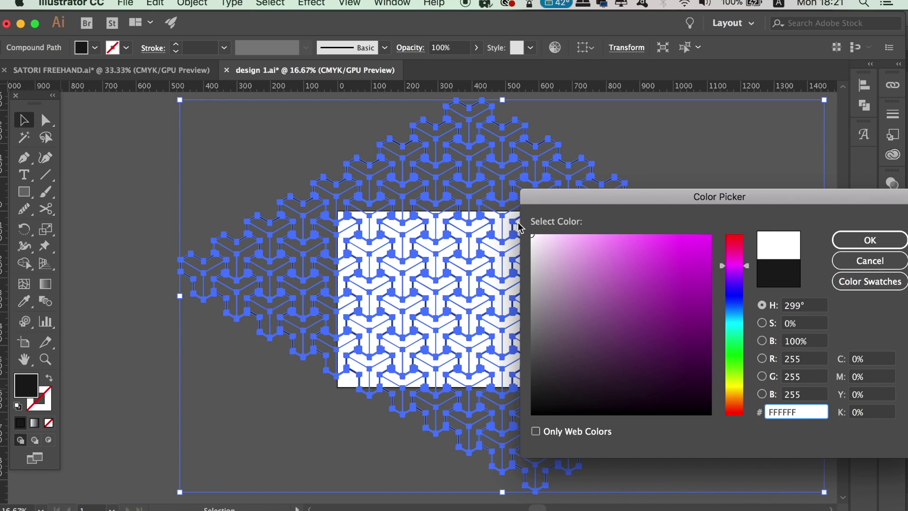
{"action": "left_click", "coordinate": [847, 242]}
{"action": "scroll", "coordinate": [645, 172], "scroll_direction": "right", "scroll_amount": 4}
{"action": "scroll", "coordinate": [645, 172], "scroll_direction": "up", "scroll_amount": 2}
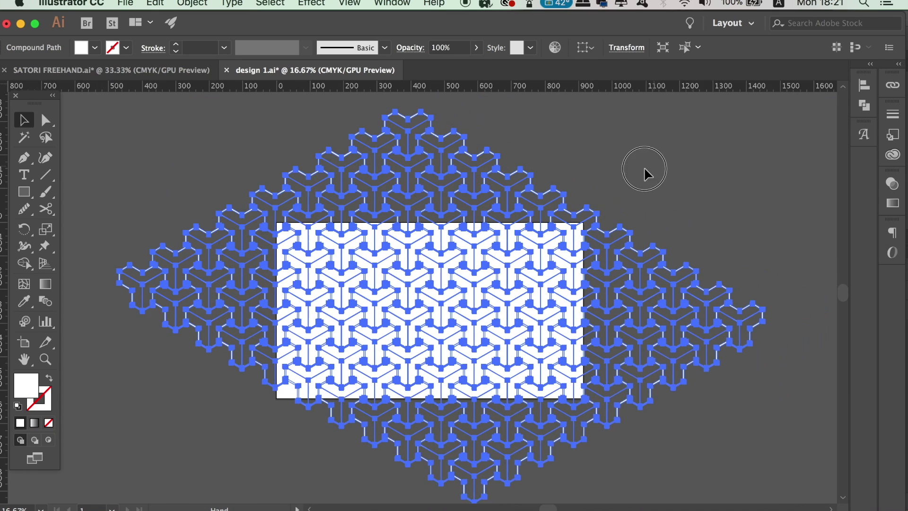
{"action": "left_click", "coordinate": [690, 193]}
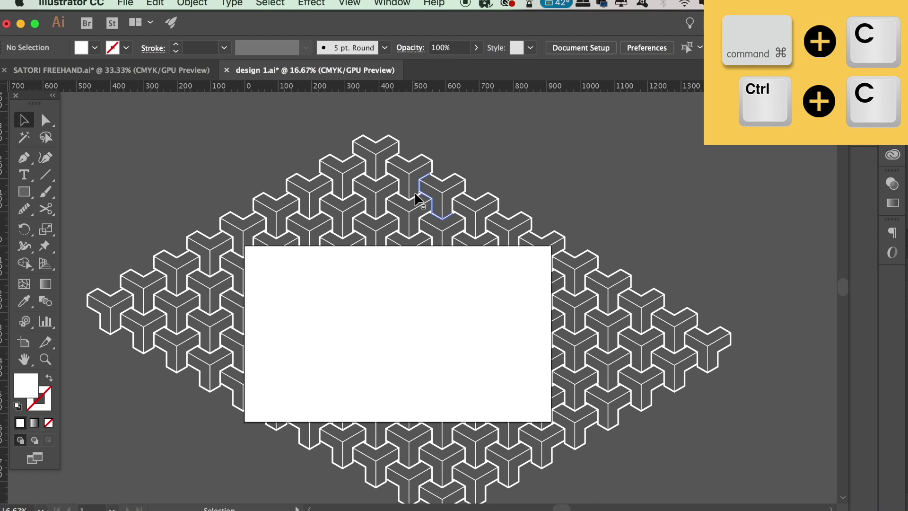
Copy the white pattern, switch to Photoshop, and open the mockup's PUT YOUR DESIGN HERE smart object without resolving its missing fonts.
{"action": "left_click", "coordinate": [415, 197]}
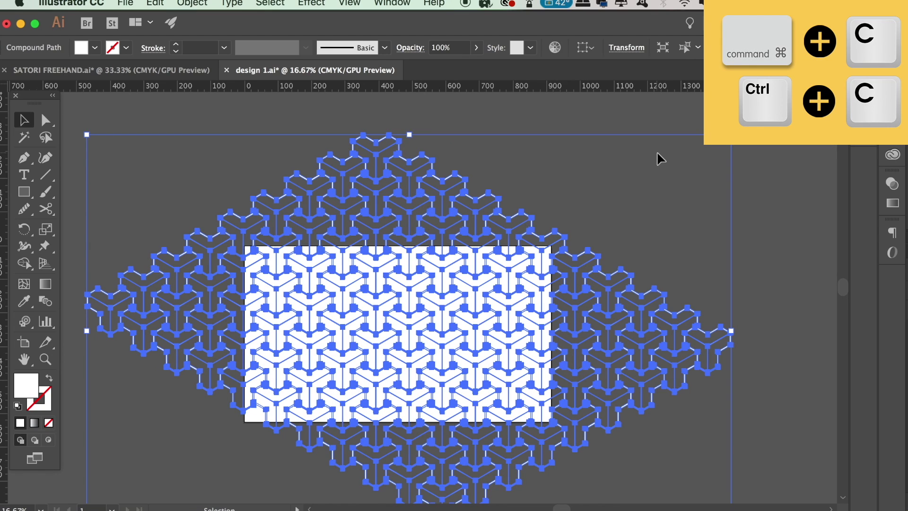
{"action": "left_click", "coordinate": [522, 497]}
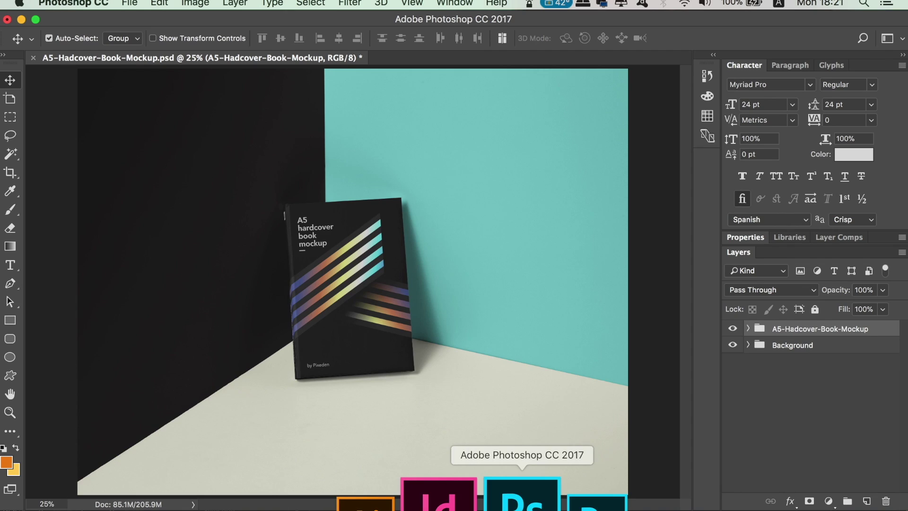
{"action": "left_click", "coordinate": [747, 328]}
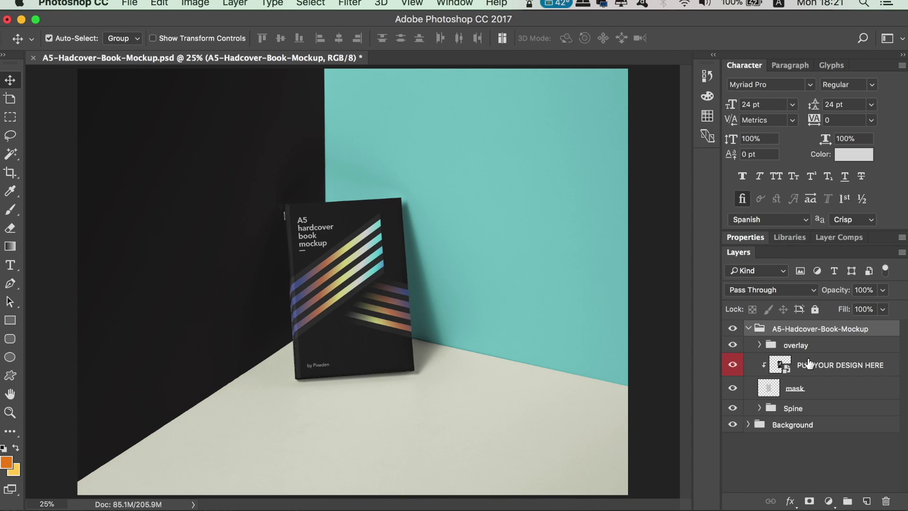
{"action": "double_click", "coordinate": [780, 365]}
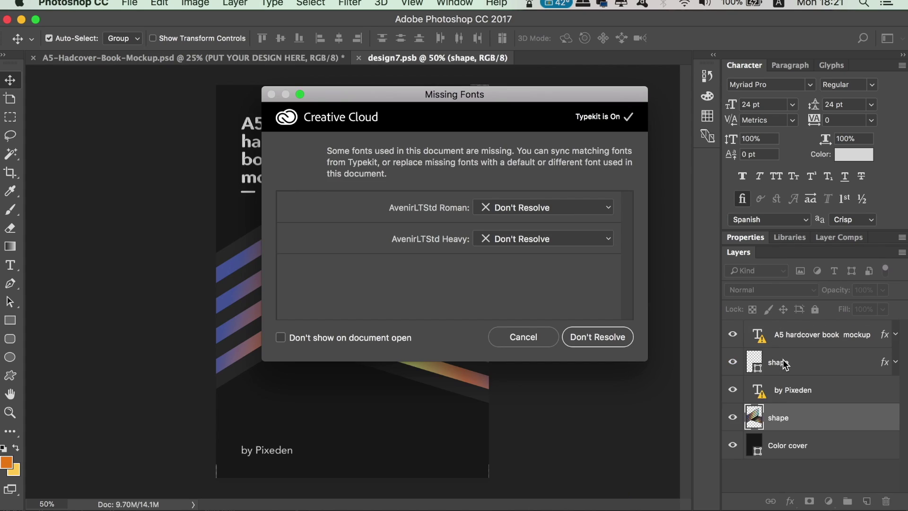
{"action": "left_click", "coordinate": [585, 333]}
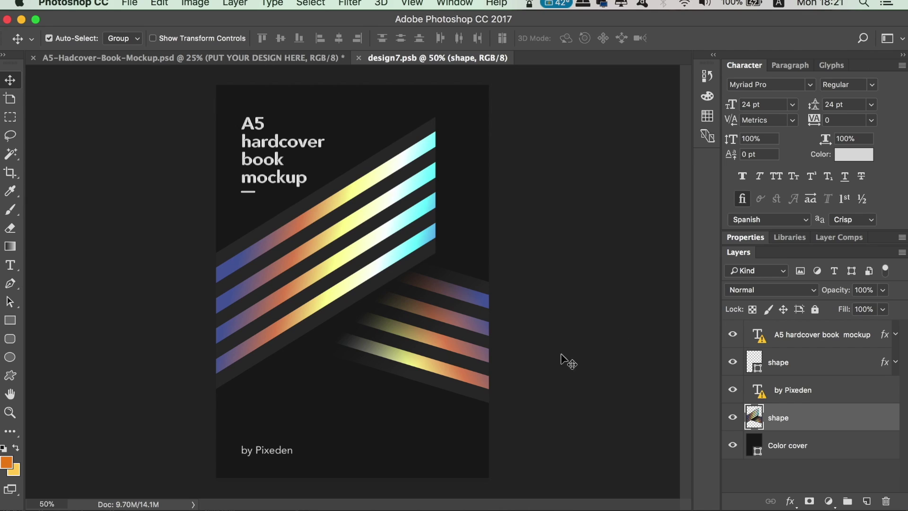
Hide the coloured-stripes shape layer and the by Pixeden text layer on the cover.
{"action": "left_click", "coordinate": [733, 419]}
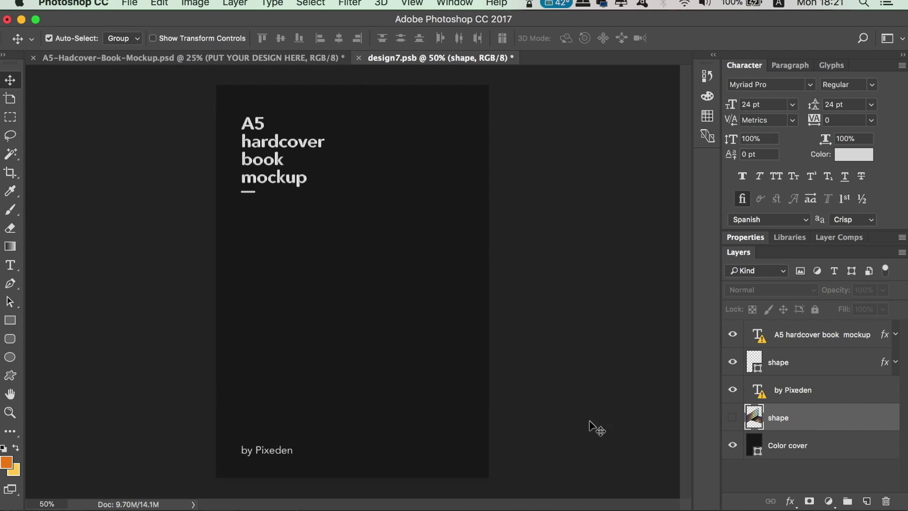
{"action": "left_click", "coordinate": [733, 390]}
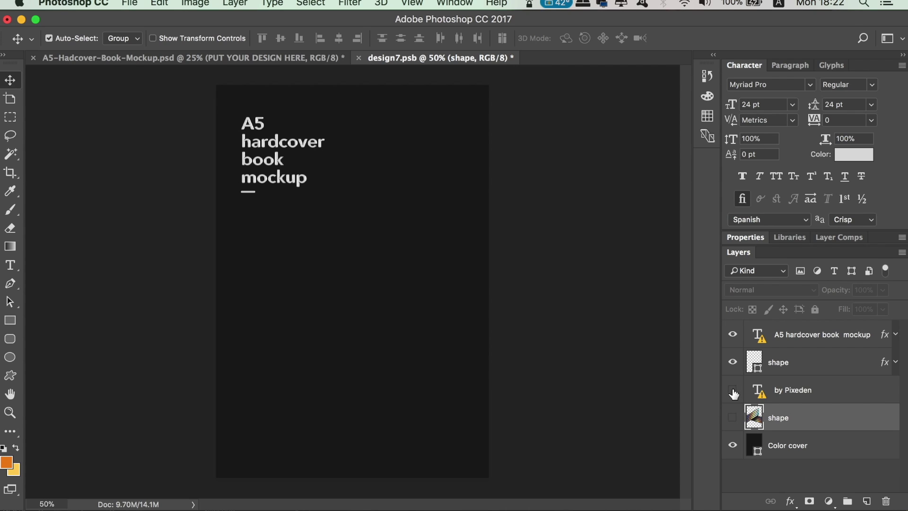
Paste the white pattern into the cover design, scale it to 18.24%, and position its pointed side along the cover's left edge.
{"action": "key", "text": "super+v"}
{"action": "key", "text": "Return"}
{"action": "left_click_drag", "start_coordinate": [488, 198], "coordinate": [685, 6]}
{"action": "left_click_drag", "start_coordinate": [289, 213], "coordinate": [555, 269]}
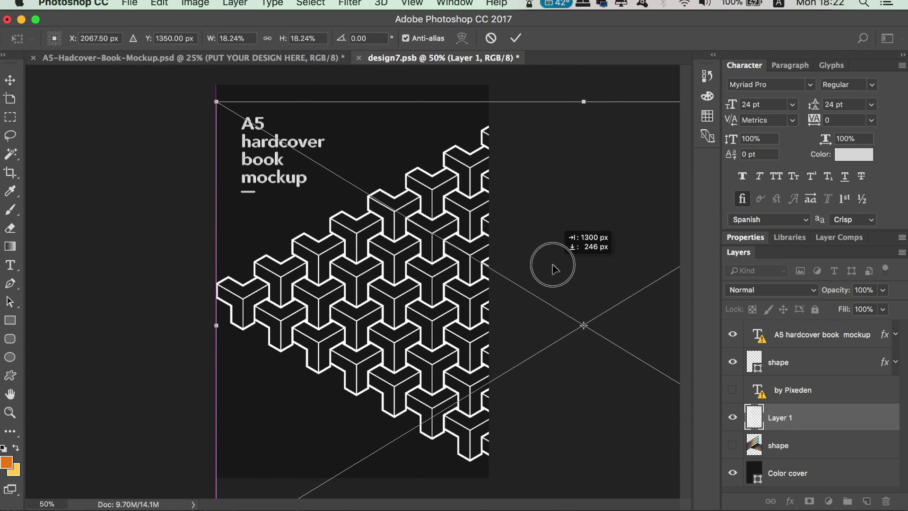
{"action": "left_click_drag", "start_coordinate": [553, 266], "coordinate": [549, 273]}
{"action": "key", "text": "Return"}
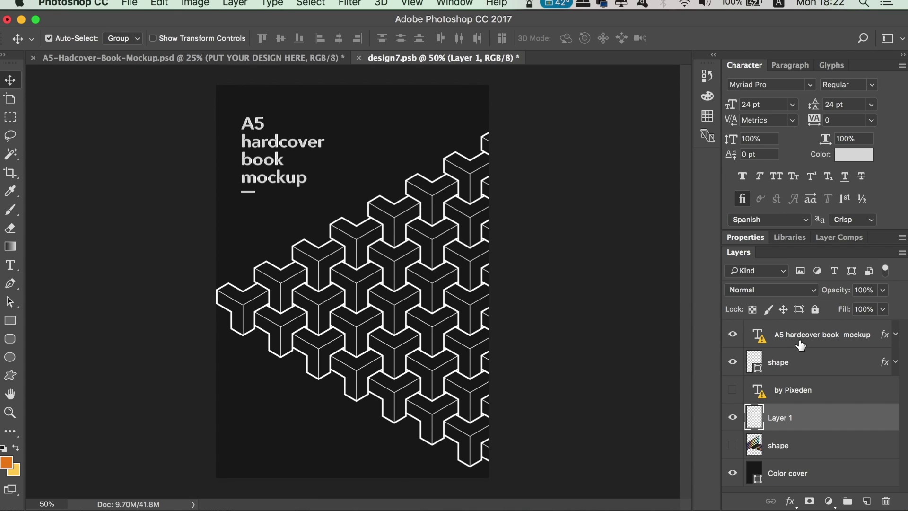
Set the pasted pattern layer's blend mode to Overlay.
{"action": "left_click", "coordinate": [793, 287]}
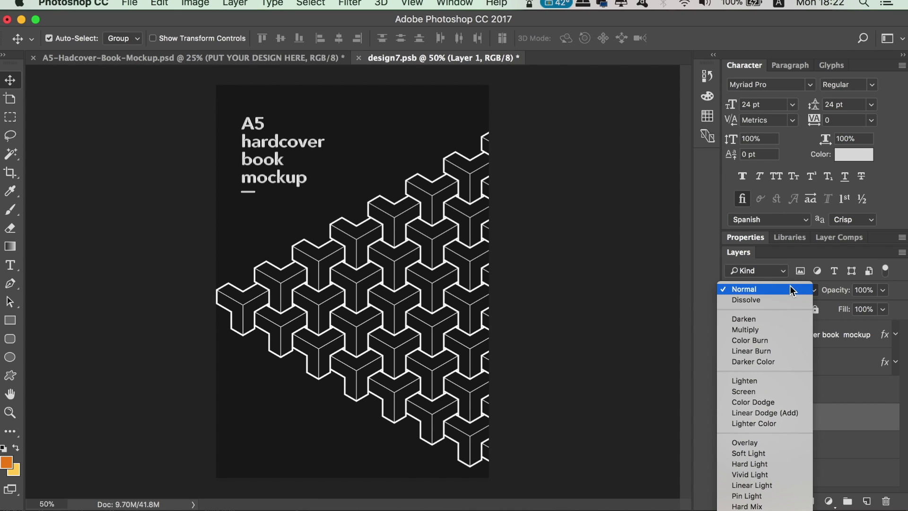
{"action": "left_click", "coordinate": [778, 444]}
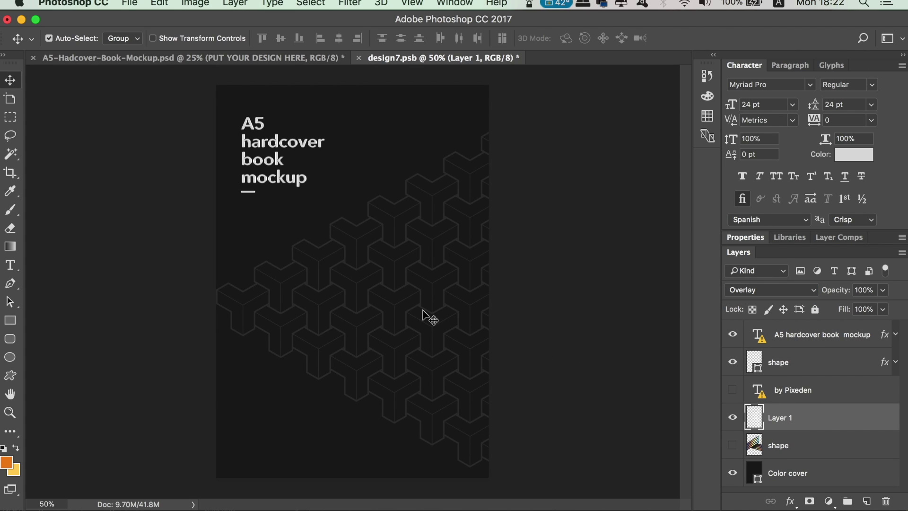
Duplicate the Overlay pattern layer on the cover to make its lines stronger.
{"action": "key", "text": "ctrl+j"}
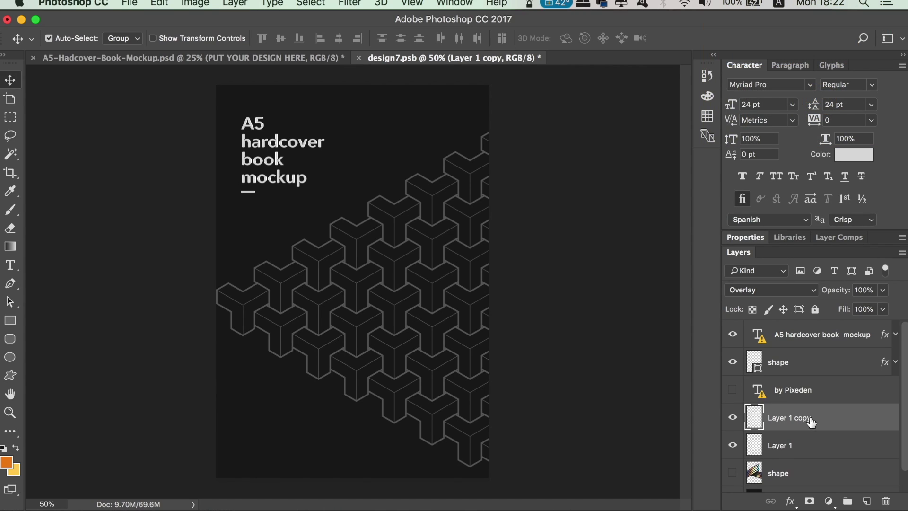
{"action": "left_click", "coordinate": [884, 290]}
{"action": "left_click", "coordinate": [857, 308]}
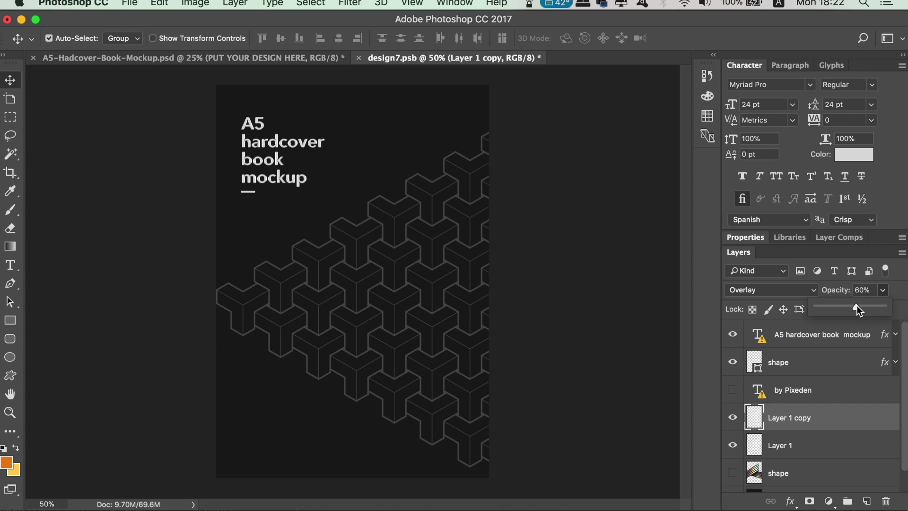
{"action": "left_click", "coordinate": [906, 309]}
{"action": "left_click", "coordinate": [882, 311]}
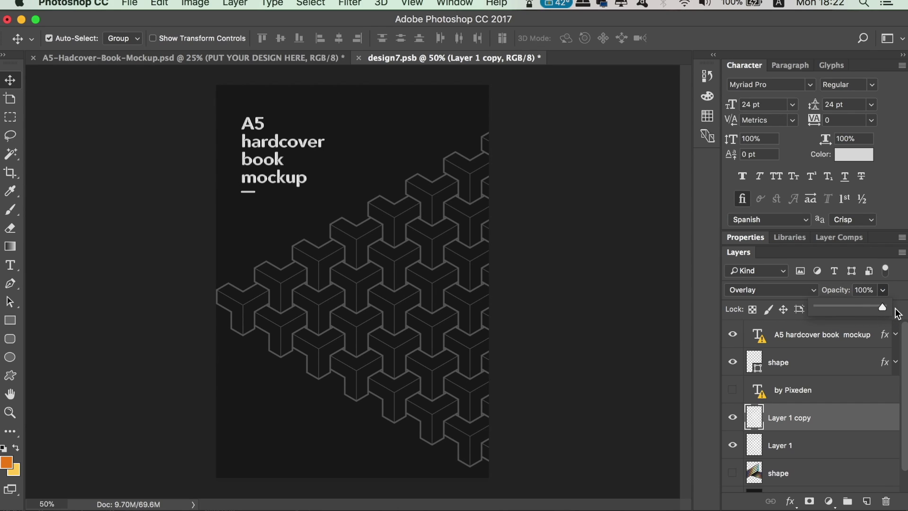
Replace the words after A5 in the cover title with Satori, Script and Book on three separate lines, accepting the font substitution.
{"action": "key", "text": "t"}
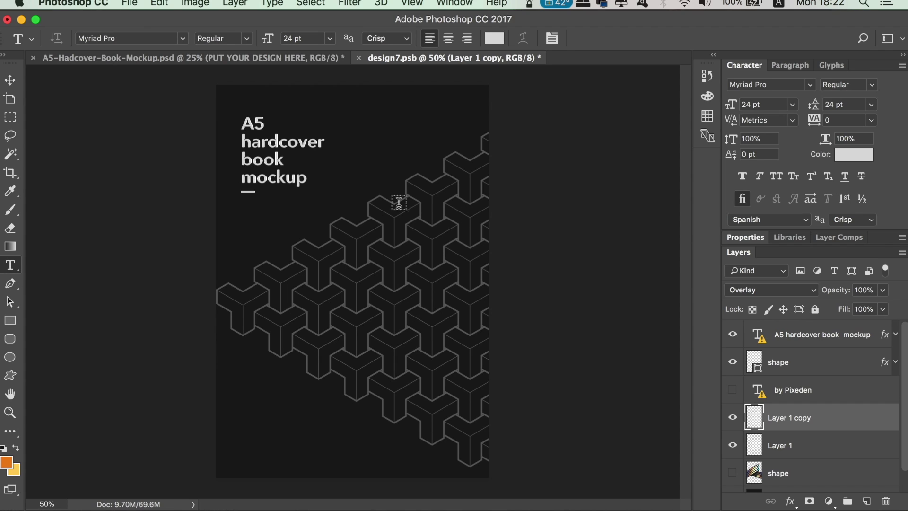
{"action": "left_click_drag", "start_coordinate": [307, 176], "coordinate": [240, 128]}
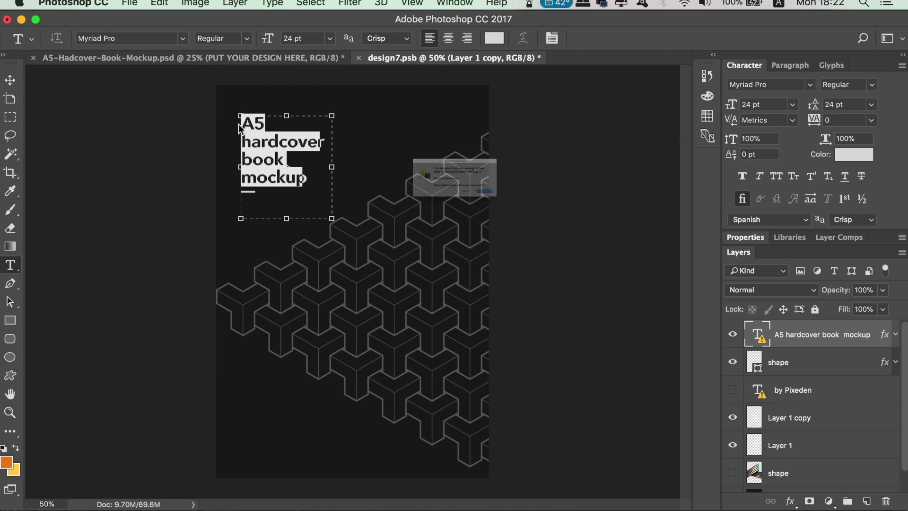
{"action": "left_click", "coordinate": [564, 221]}
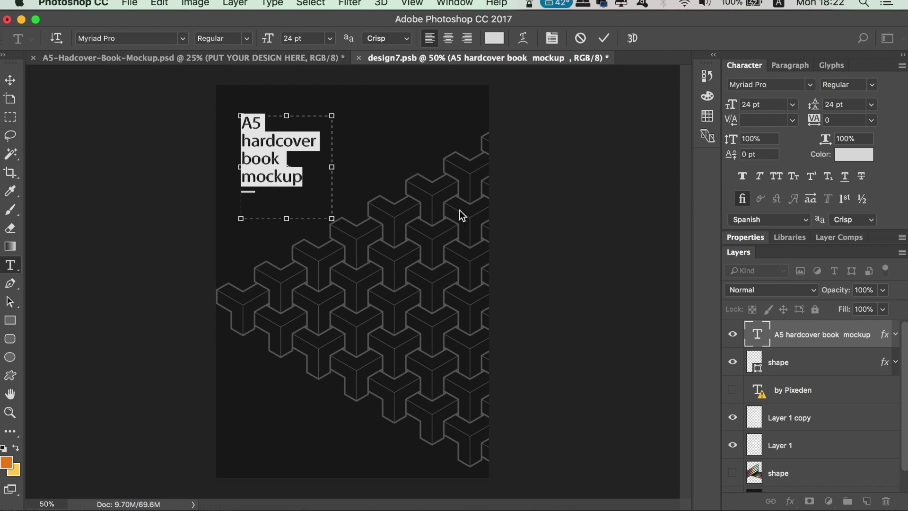
{"action": "left_click_drag", "start_coordinate": [307, 176], "coordinate": [234, 149]}
{"action": "type", "text": "Satori"}
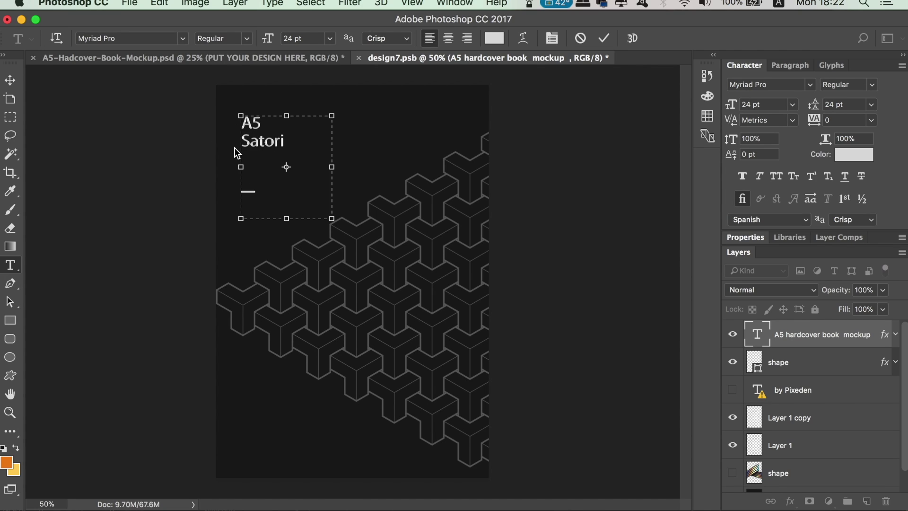
{"action": "key", "text": "Return"}
{"action": "type", "text": "Script"}
{"action": "key", "text": "Return"}
{"action": "type", "text": "Book"}
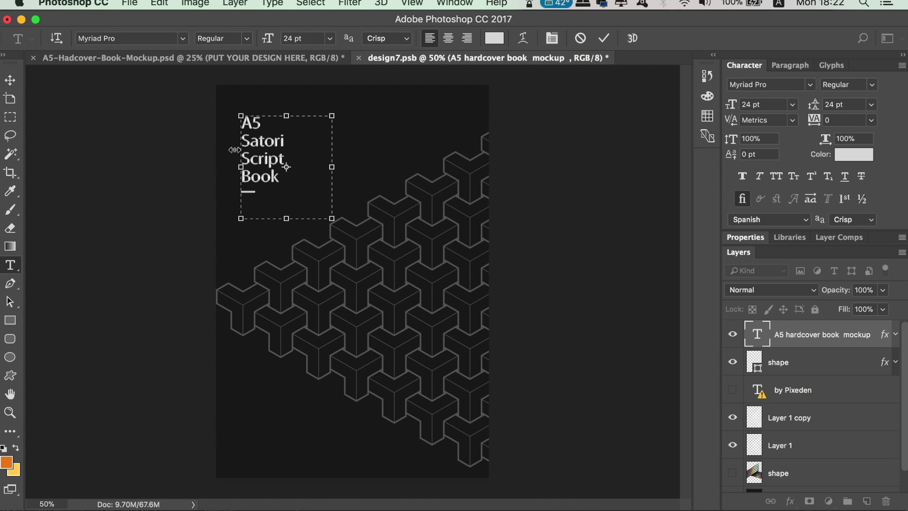
Format the whole cover title in Satori Sans with Optical kerning and a tracking of 50.
{"action": "key", "text": "super+a"}
{"action": "left_click", "coordinate": [810, 84]}
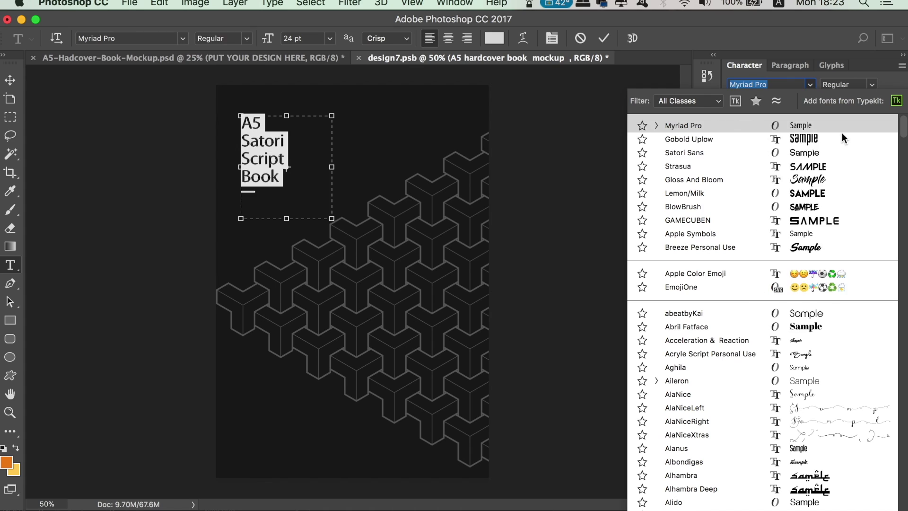
{"action": "left_click", "coordinate": [806, 157]}
{"action": "left_click", "coordinate": [792, 121]}
{"action": "left_click", "coordinate": [756, 142]}
{"action": "left_click", "coordinate": [871, 120]}
{"action": "left_click", "coordinate": [853, 278]}
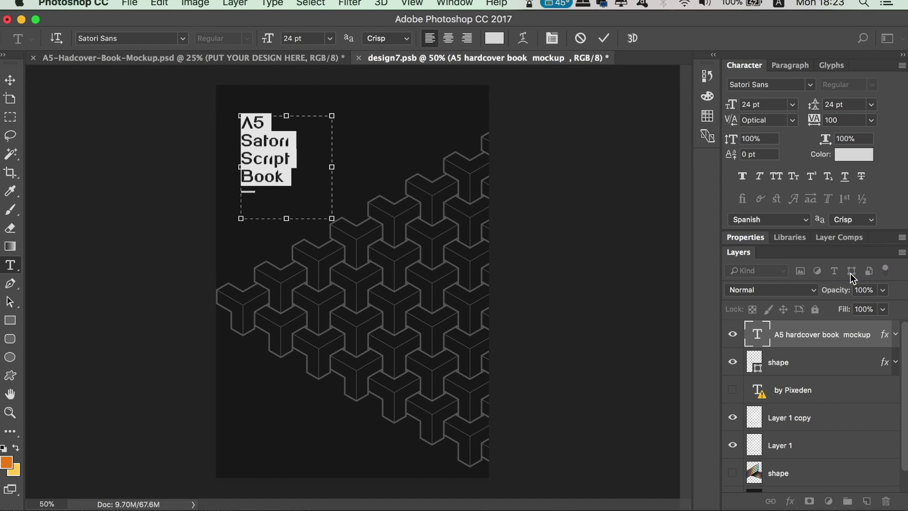
{"action": "left_click", "coordinate": [871, 121]}
{"action": "left_click", "coordinate": [847, 255]}
{"action": "key", "text": "super+Return"}
{"action": "key", "text": "v"}
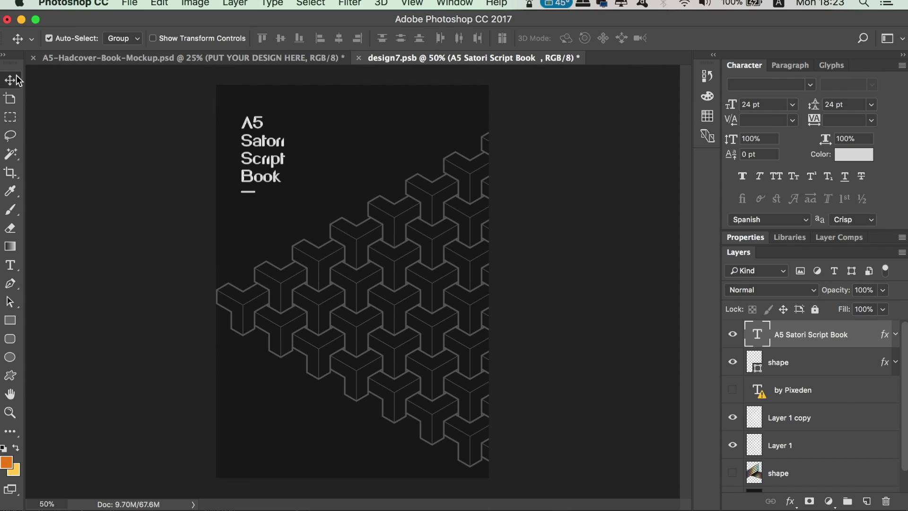
Move the title together with the short line beneath it closer to the cover's upper-left corner.
{"action": "key", "text": "super+minus"}
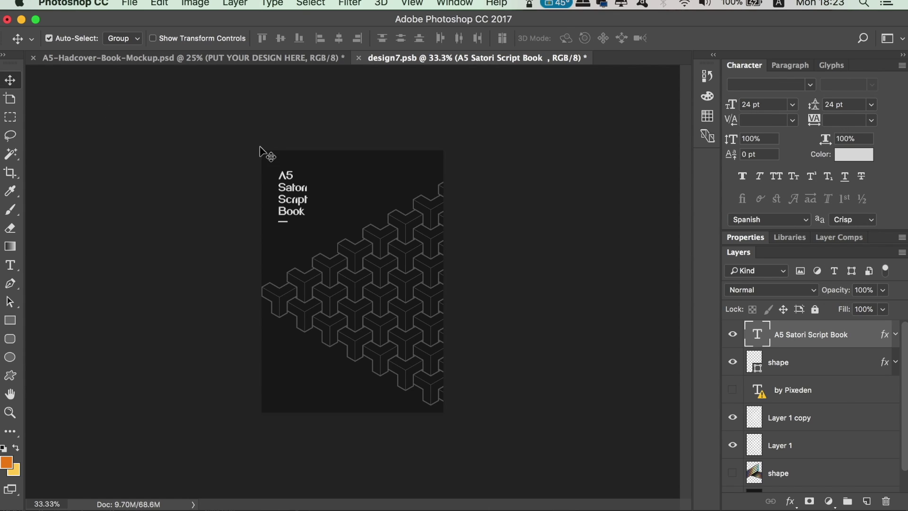
{"action": "left_click", "coordinate": [290, 214], "text": "shift"}
{"action": "left_click_drag", "start_coordinate": [290, 214], "coordinate": [285, 205]}
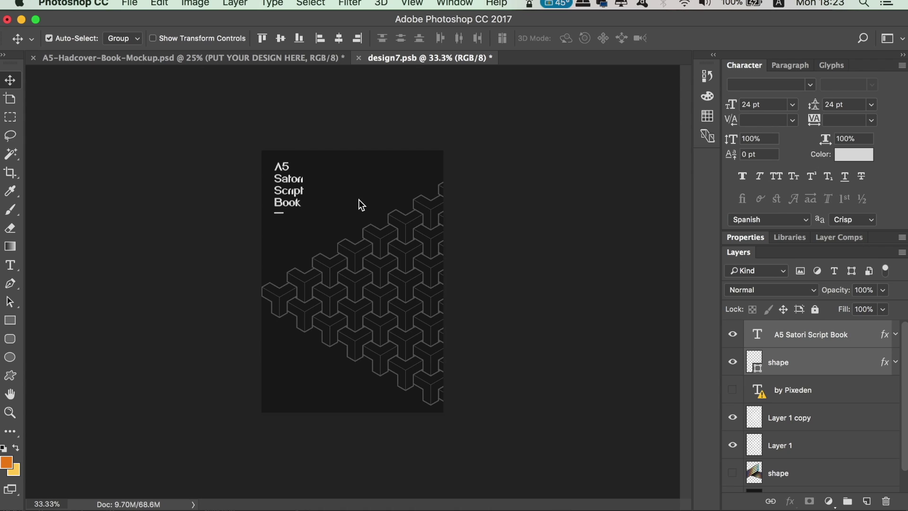
Save the cover design over the existing design7.psb in Large Document Format and return to the book mockup.
{"action": "left_click", "coordinate": [129, 4]}
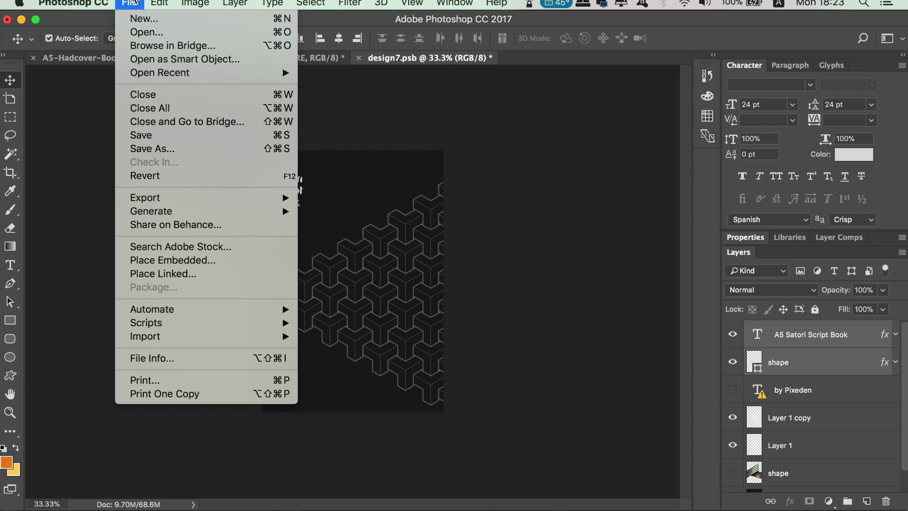
{"action": "left_click", "coordinate": [182, 152]}
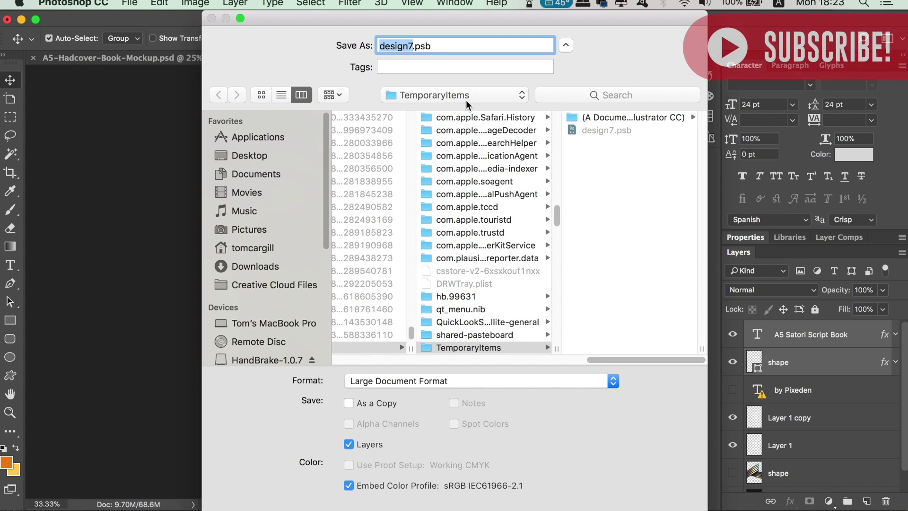
{"action": "key", "text": "Return"}
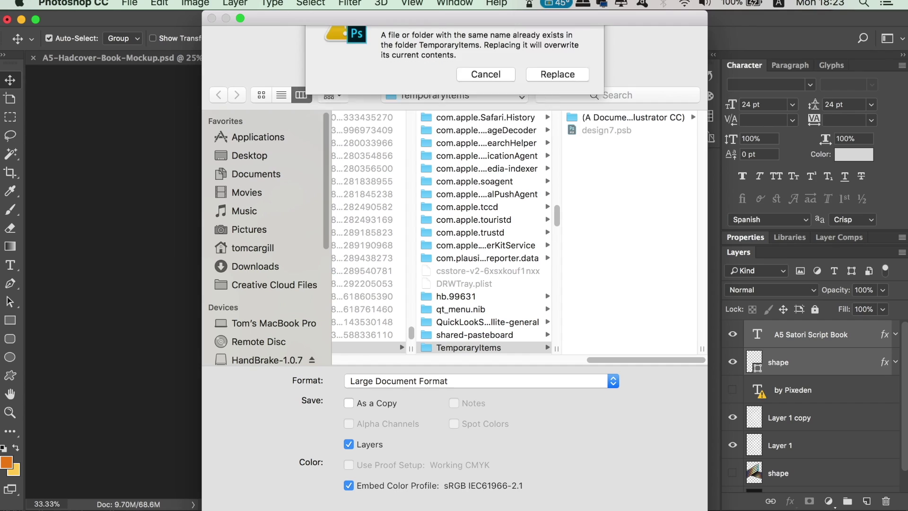
{"action": "left_click", "coordinate": [557, 111]}
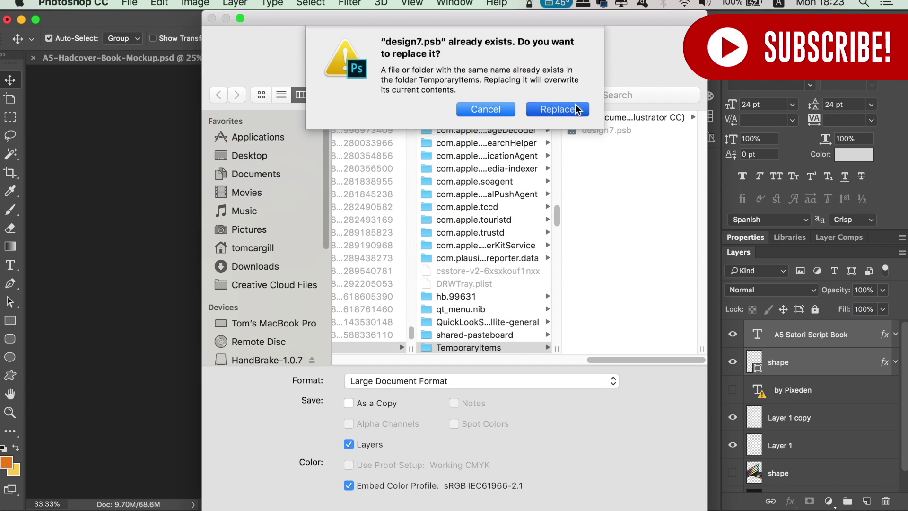
{"action": "left_click", "coordinate": [617, 209]}
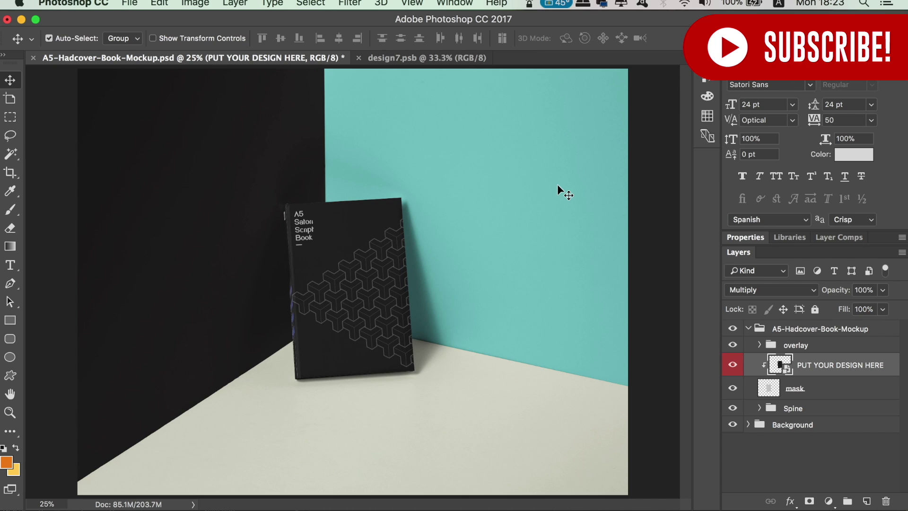
Expand the mockup's Spine group to reach its design and book colour layers.
{"action": "left_click", "coordinate": [759, 407]}
{"action": "left_click_drag", "start_coordinate": [901, 402], "coordinate": [902, 443]}
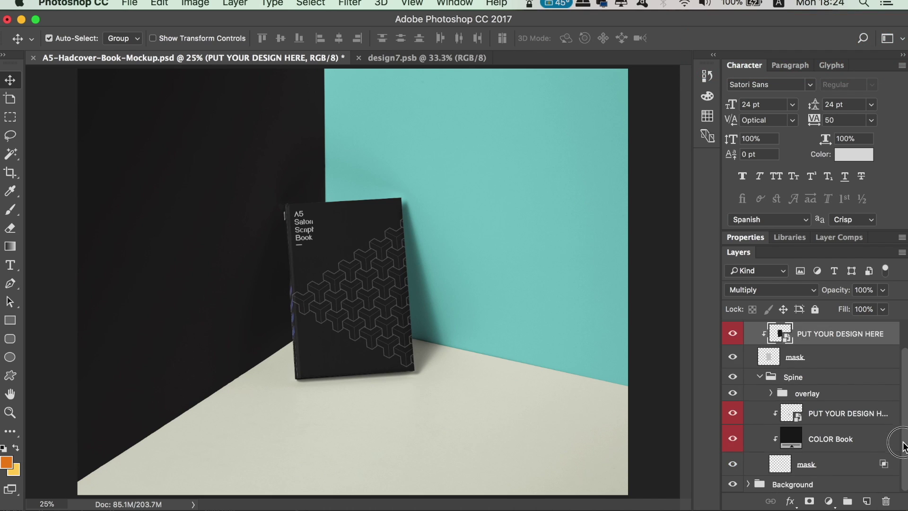